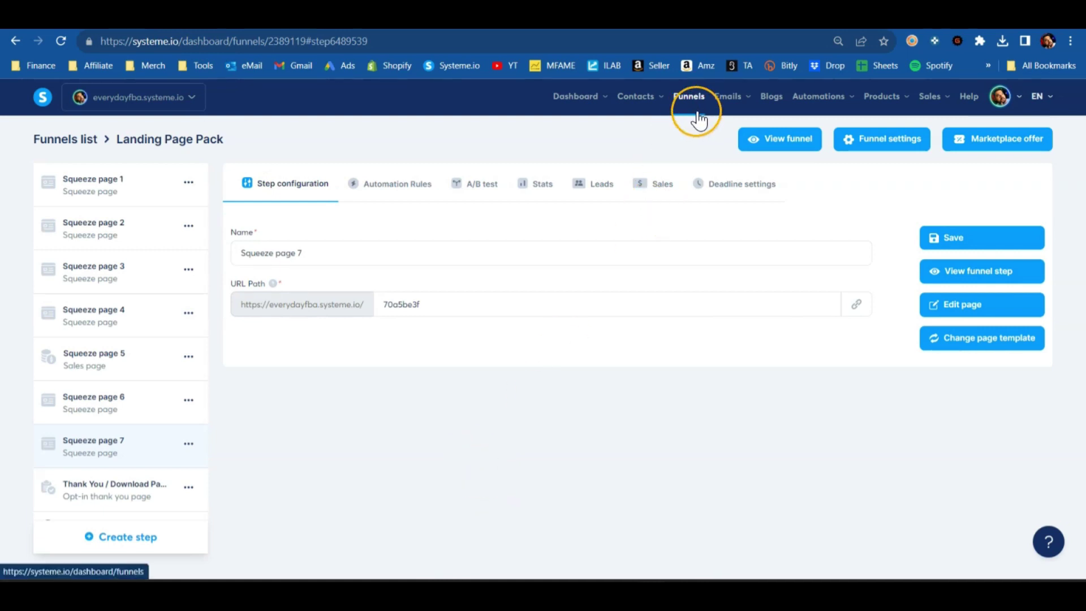
Step: Browse the settings of funnel steps Squeeze page 1 through Squeeze page 7
click(116, 184)
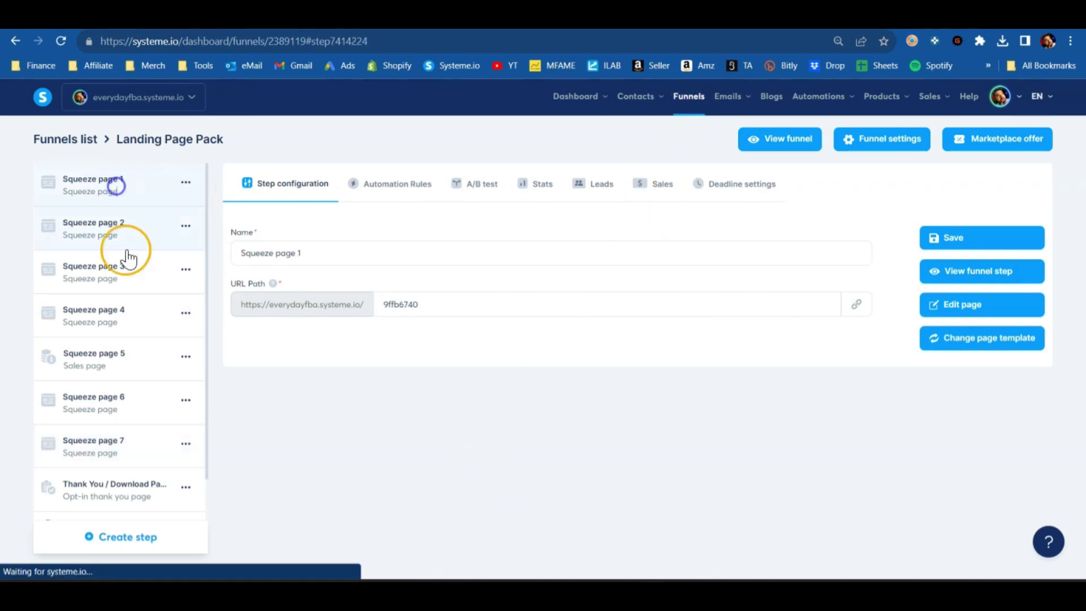
click(126, 234)
click(129, 280)
click(121, 311)
click(126, 362)
click(126, 404)
click(126, 444)
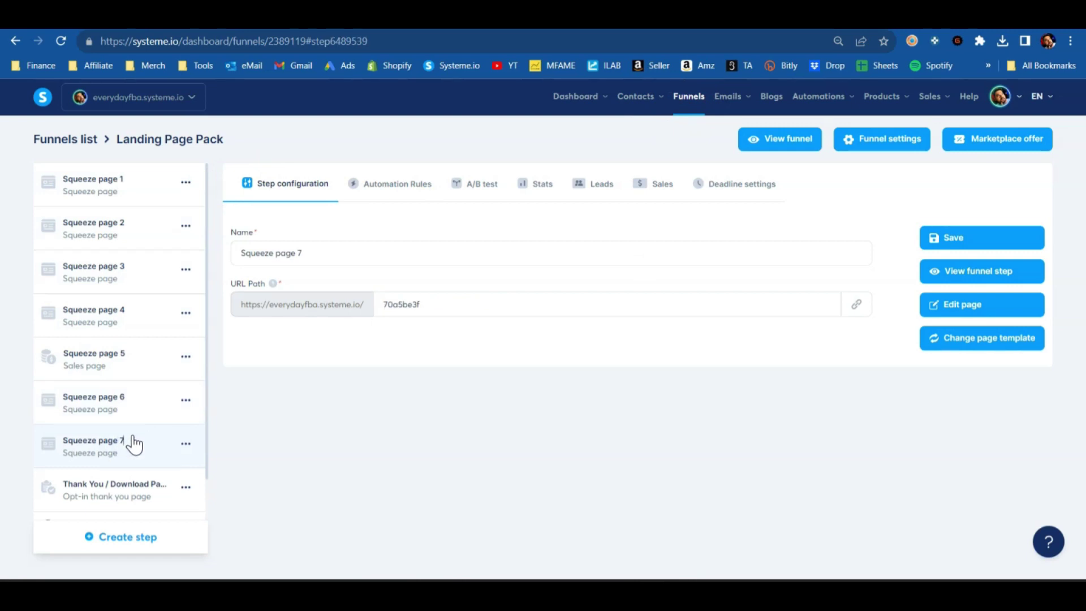
Step: View the Thank You / Download Page step and preview a squeeze-page design in the editor
click(142, 433)
scroll(130, 430, down, 1)
click(116, 445)
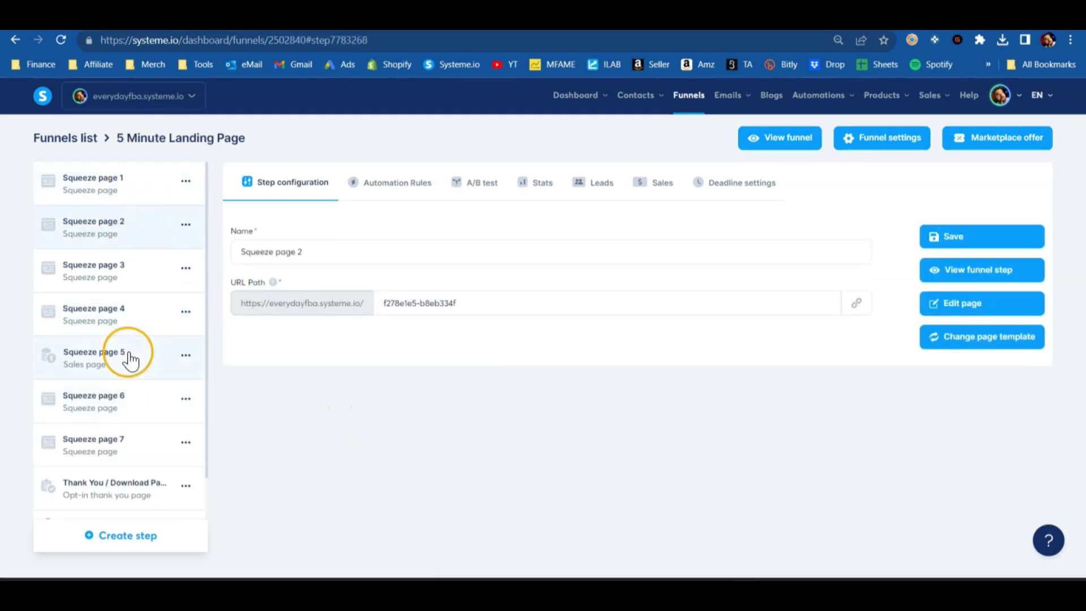
click(978, 300)
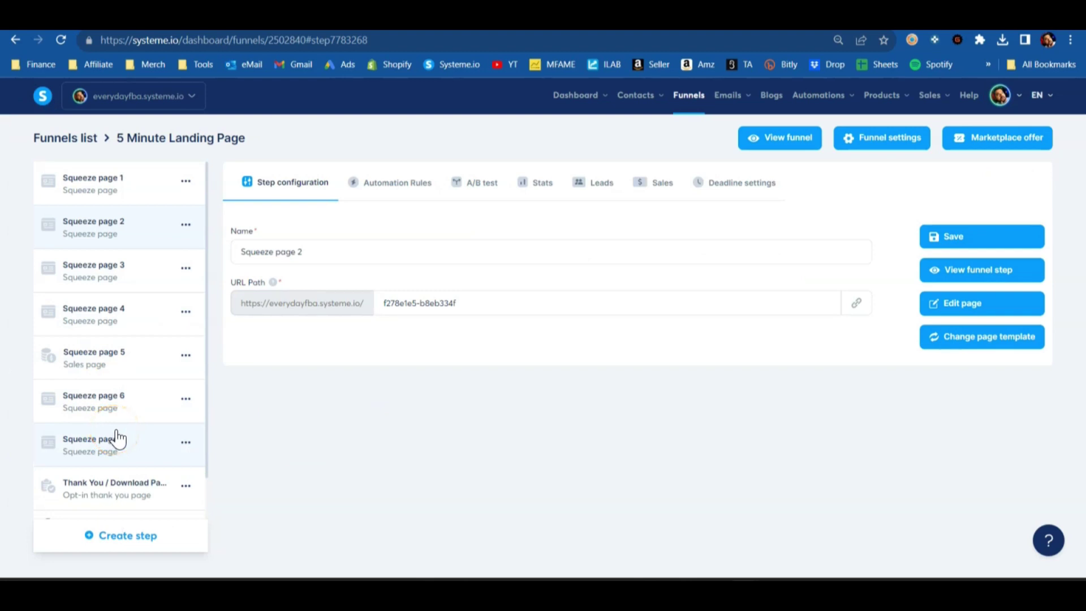
click(356, 348)
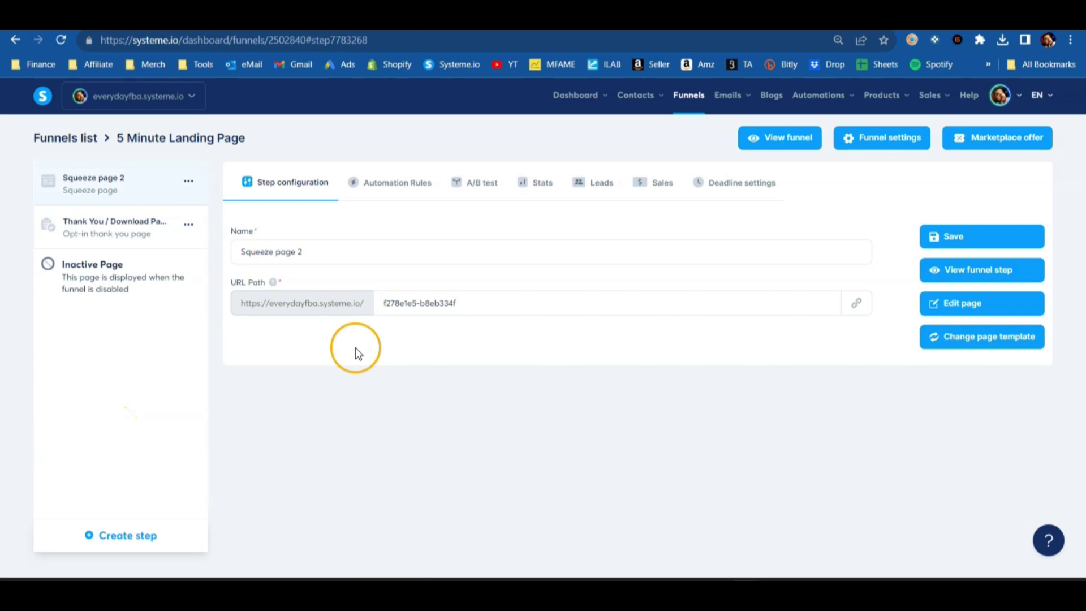
Step: Preview the published squeeze page and trigger its opt-in popup
click(136, 191)
click(586, 29)
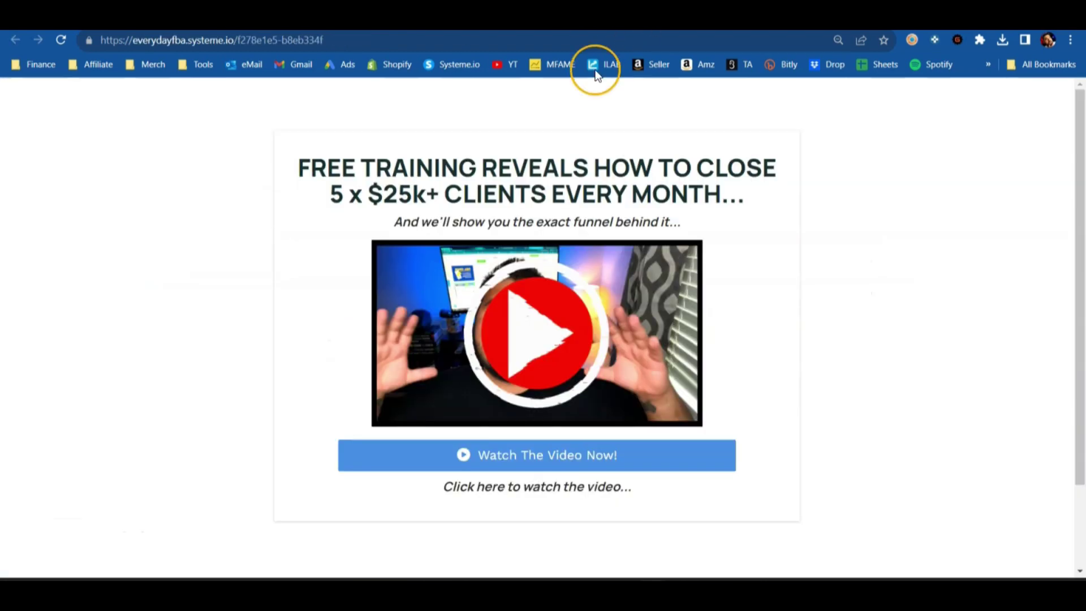
click(448, 454)
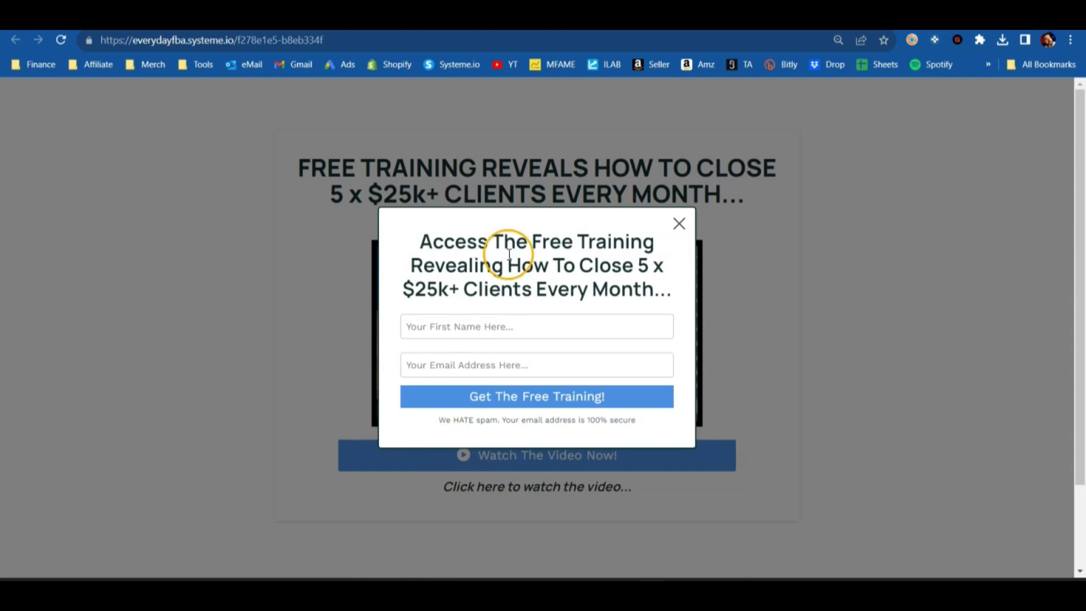
Step: Return to the step list, select Squeeze page 2, and test closing and reopening the popup
click(358, 34)
click(125, 225)
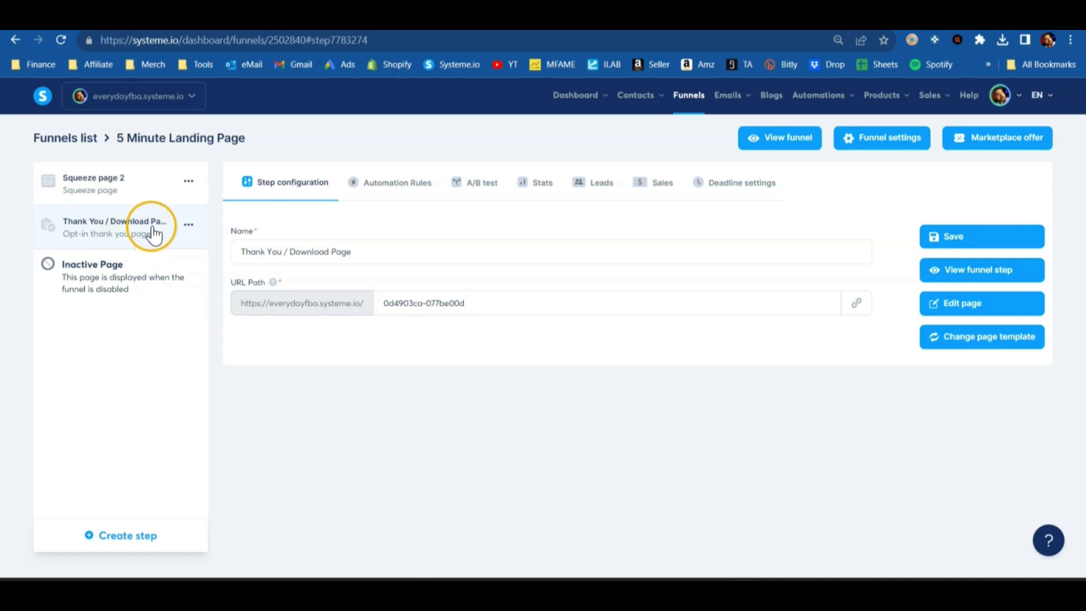
click(159, 191)
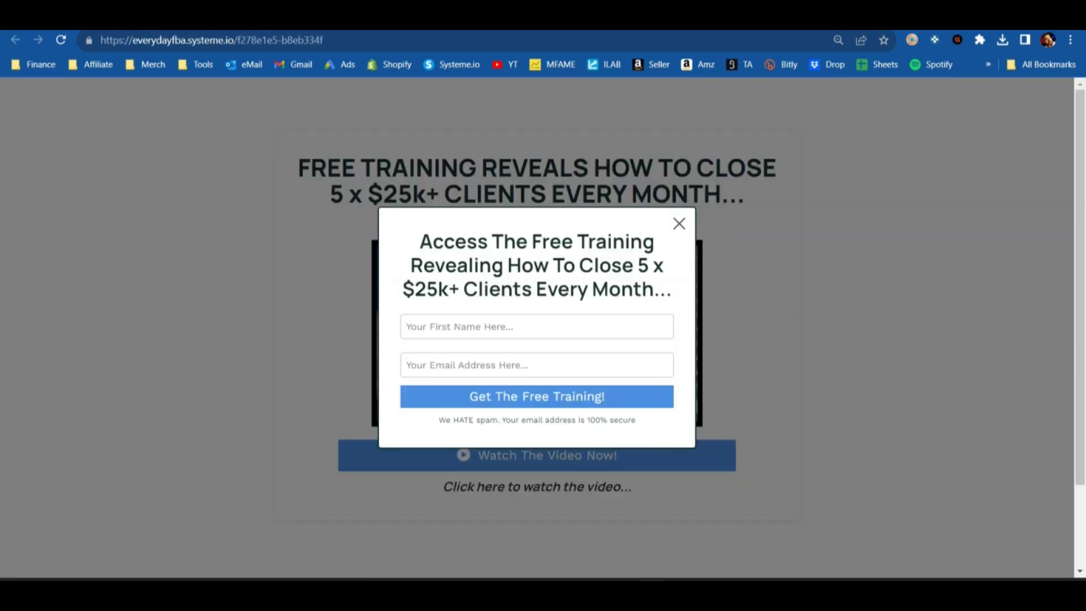
click(679, 224)
click(533, 447)
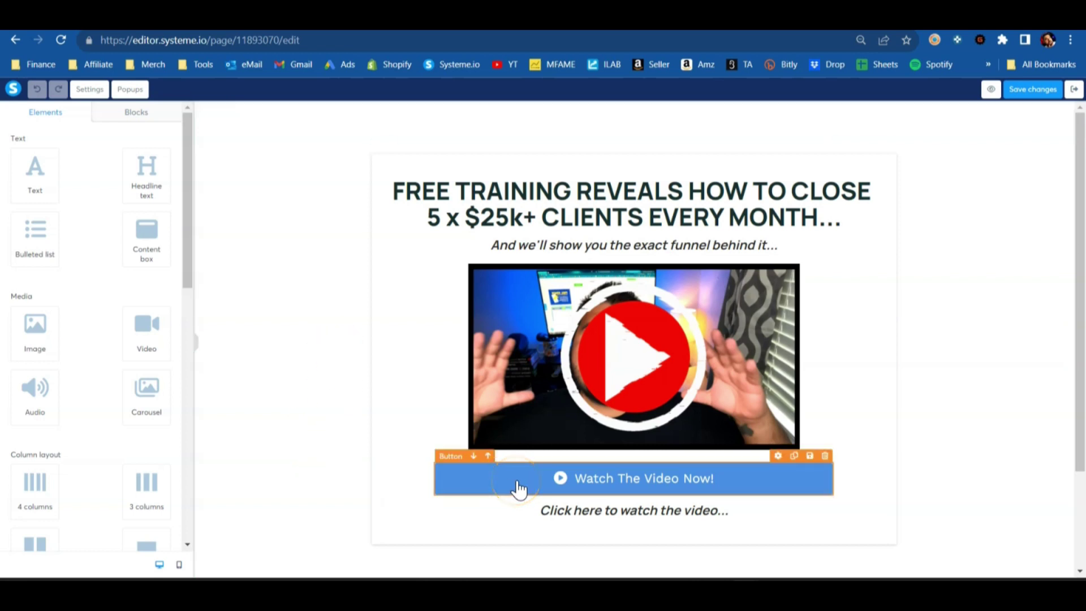
Step: In Popup №1, set the Get The Free Training! button to redirect to the next step
click(131, 91)
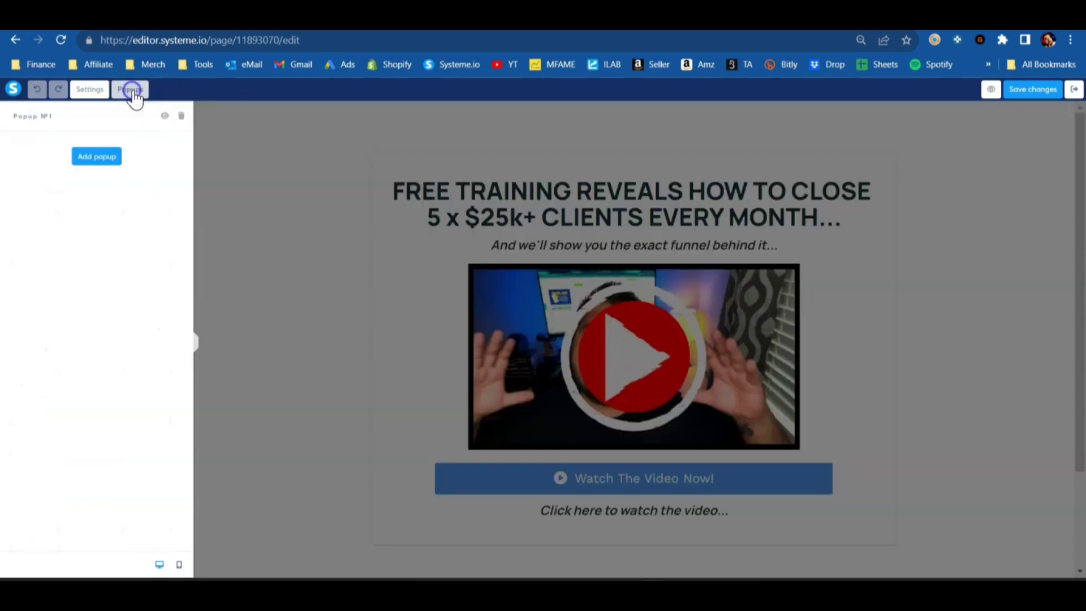
click(165, 116)
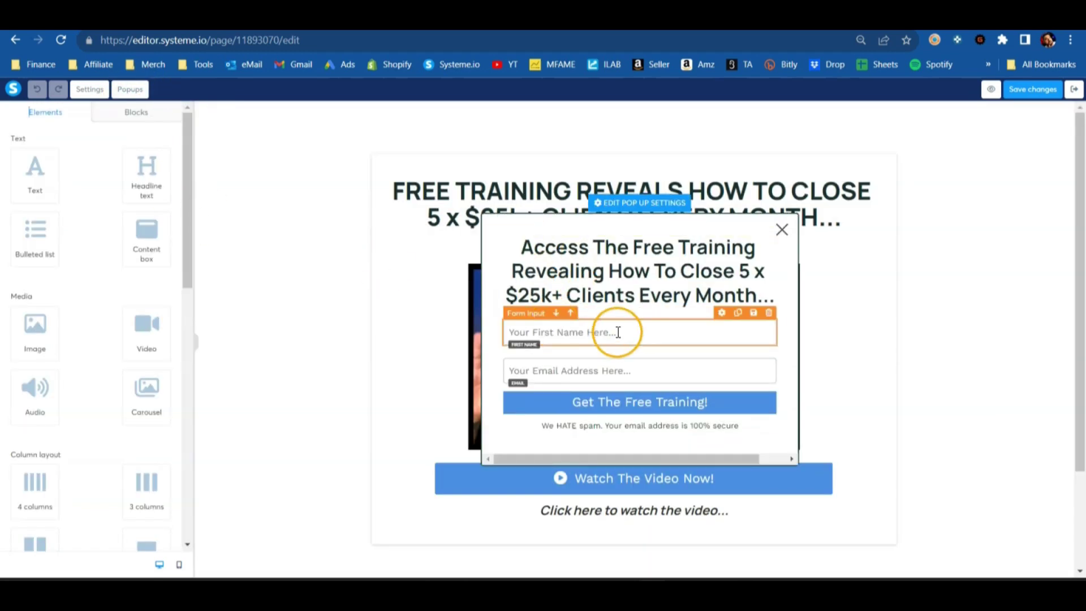
click(565, 405)
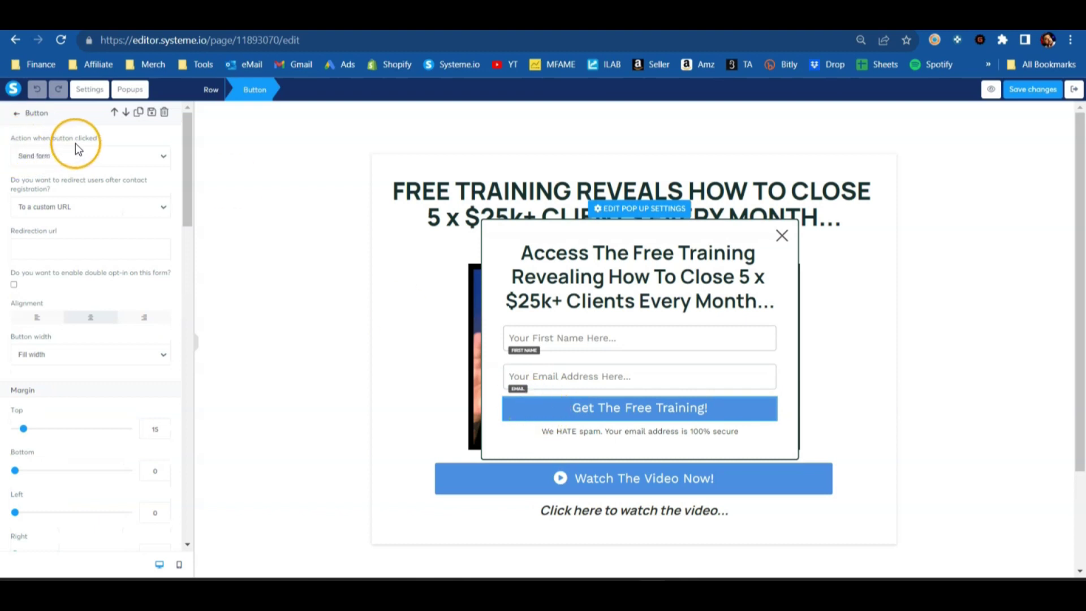
click(80, 207)
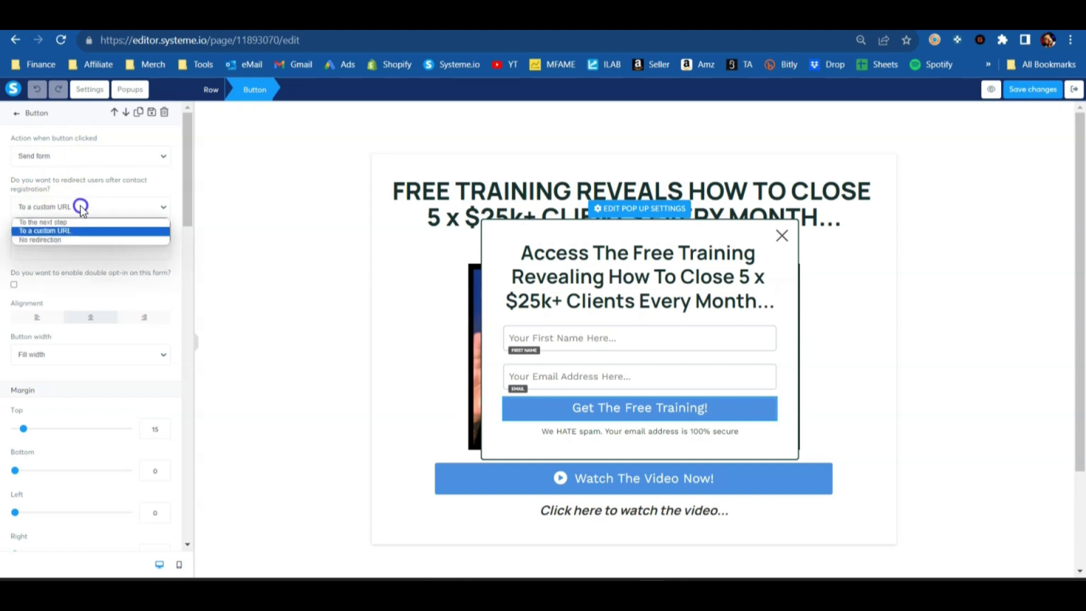
click(55, 222)
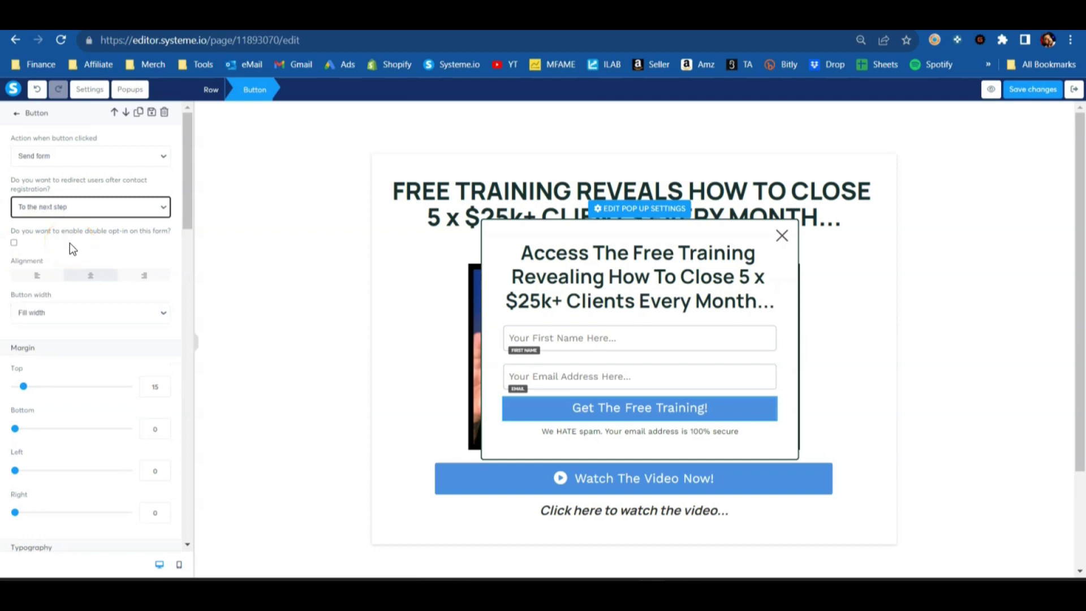
click(315, 263)
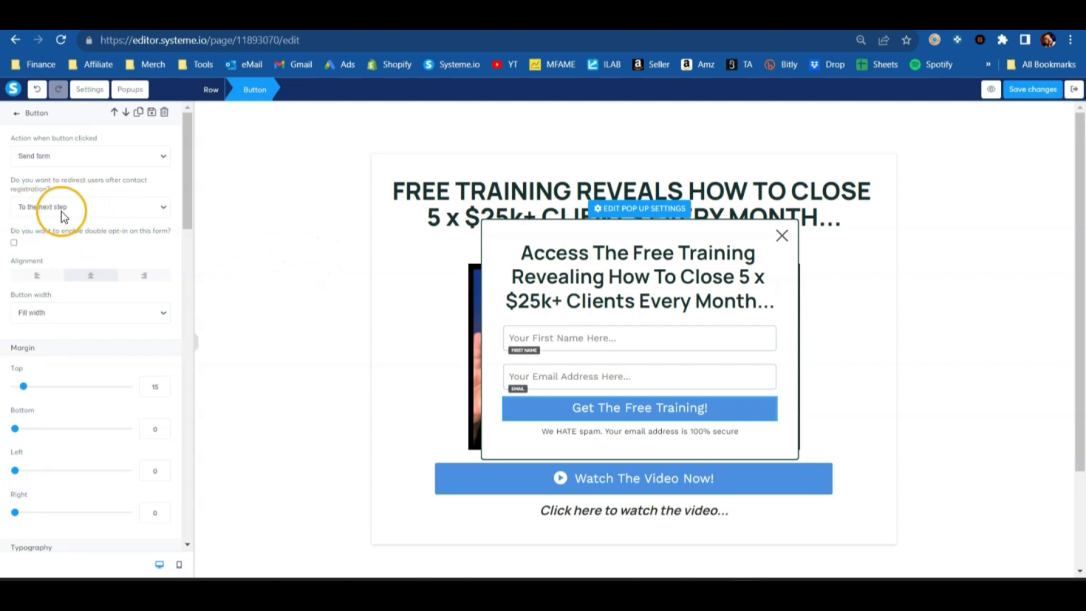
Step: Switch the button's redirect to a custom URL and copy the SellerAmp affiliate link
click(36, 208)
click(32, 232)
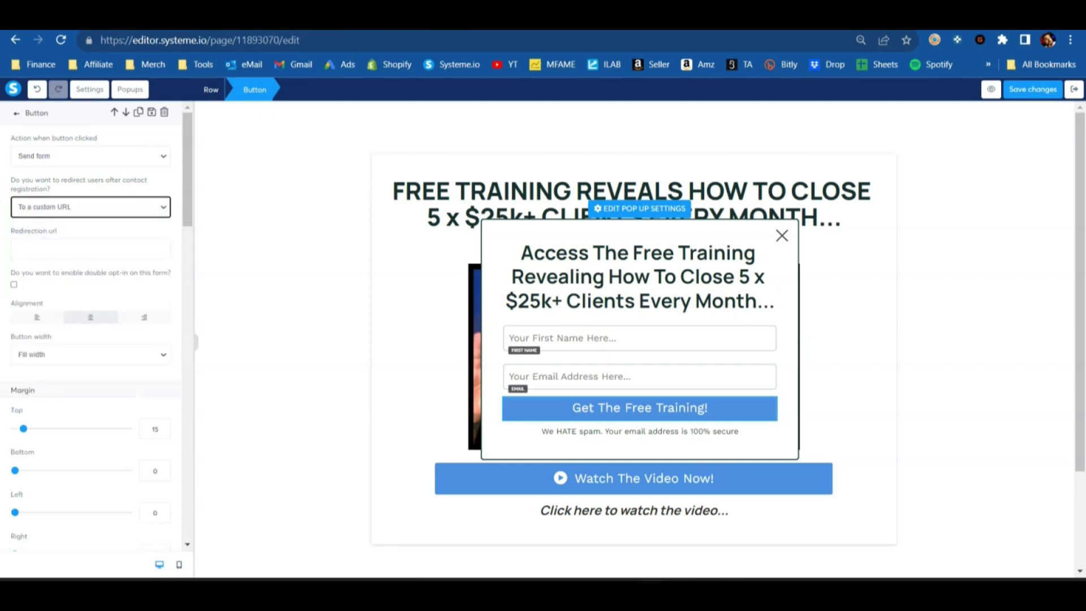
click(676, 67)
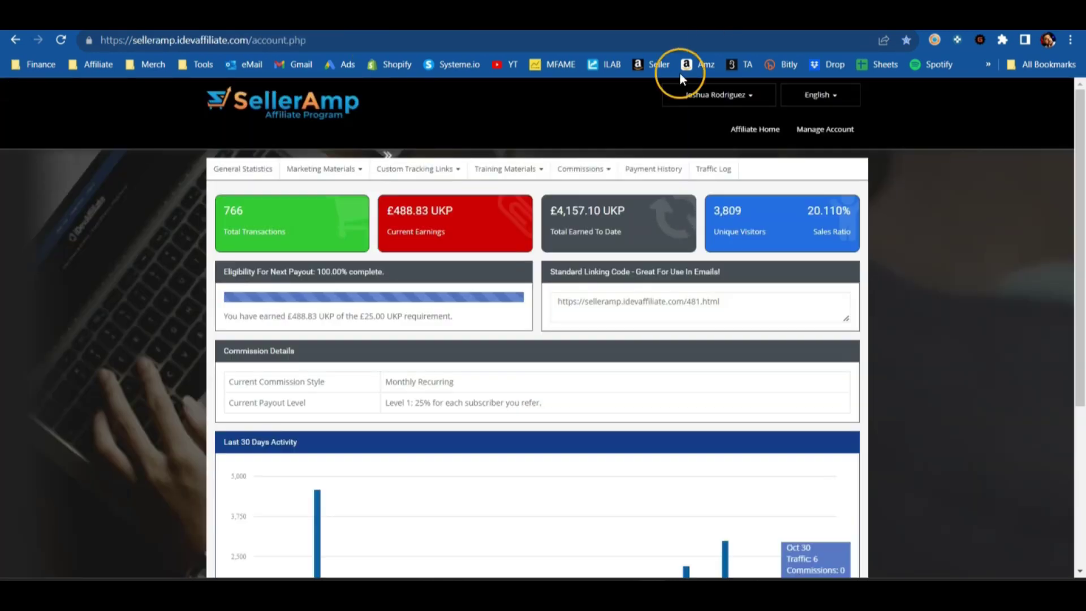
click(669, 307)
triple_click(670, 306)
right_click(669, 305)
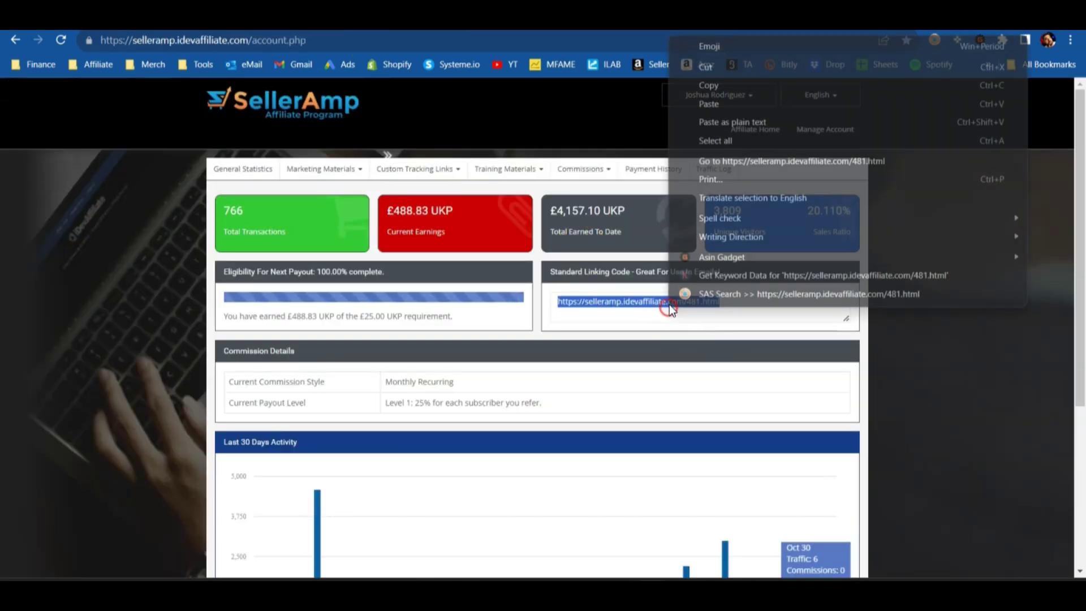
click(717, 110)
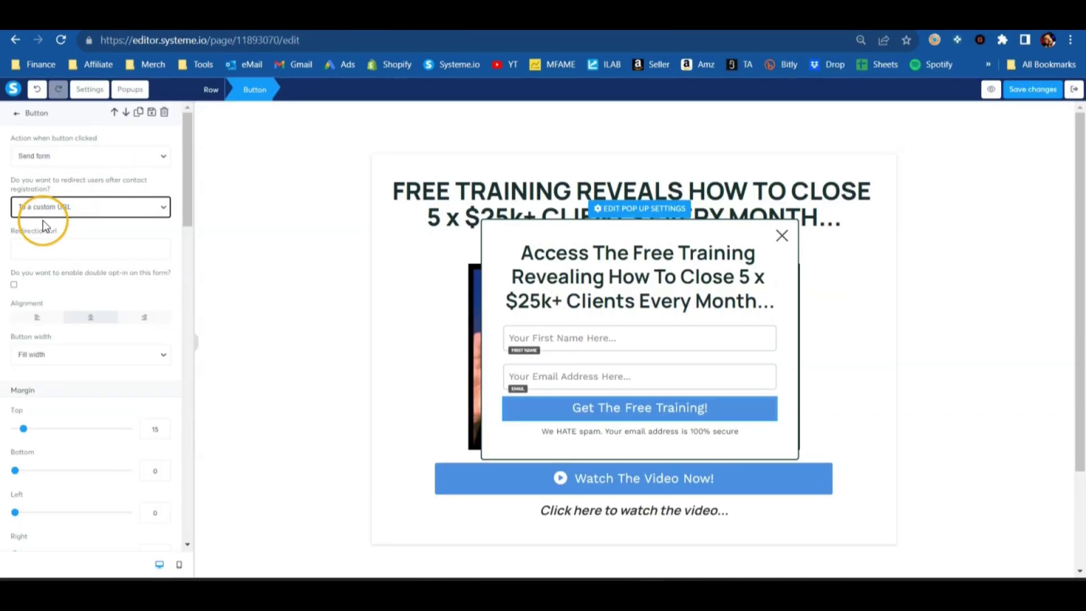
Step: Paste the SellerAmp affiliate link into the Redirection url field
click(43, 249)
right_click(38, 245)
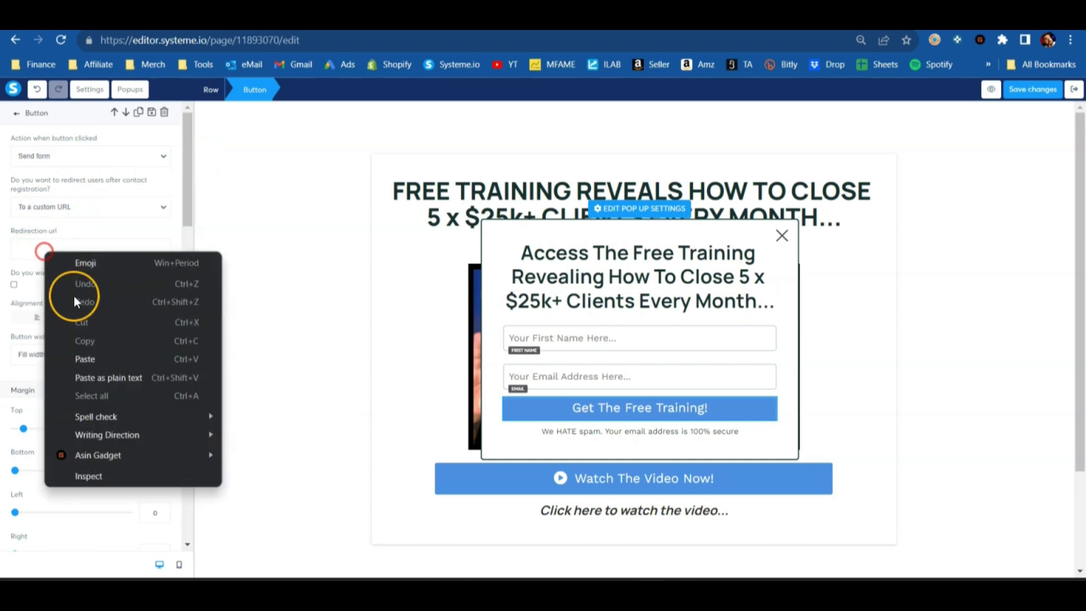
click(89, 359)
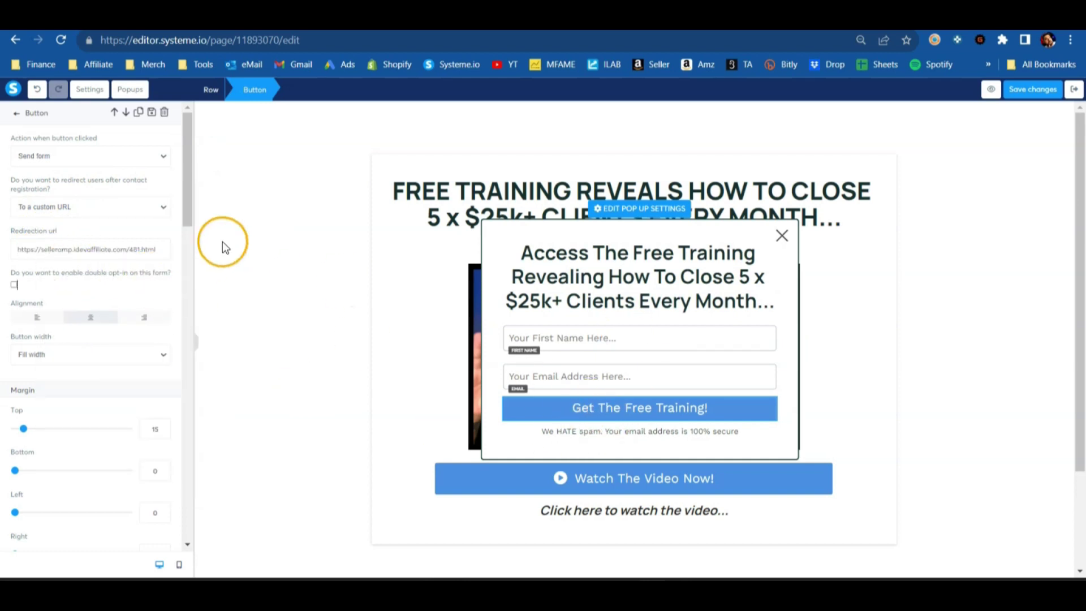
drag(23, 249, 164, 248)
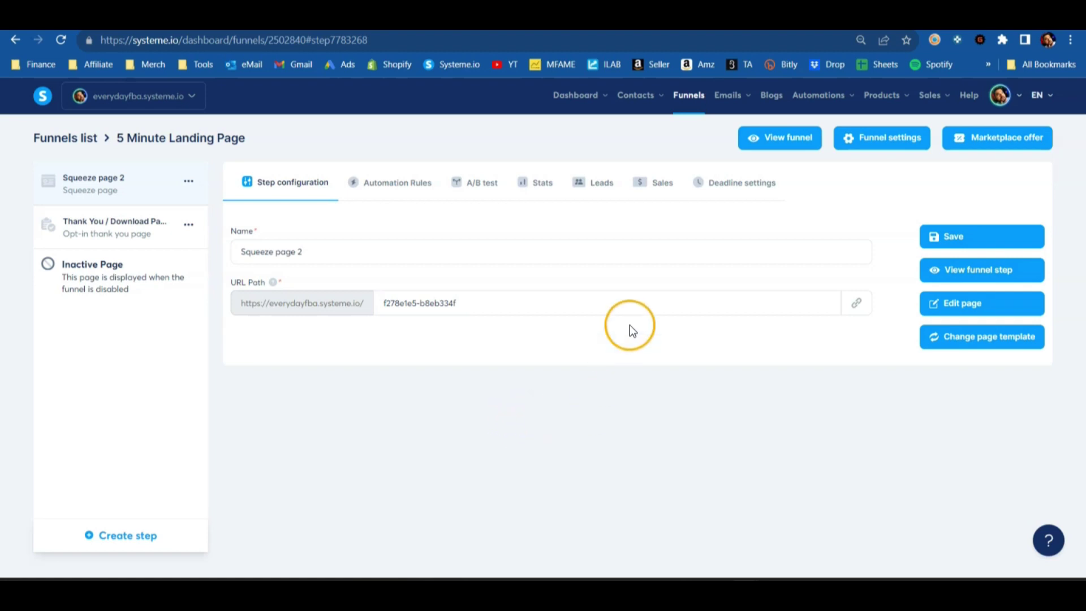
Step: Create an email campaign named 'test youtube' with a description and open it
mouse_move(728, 107)
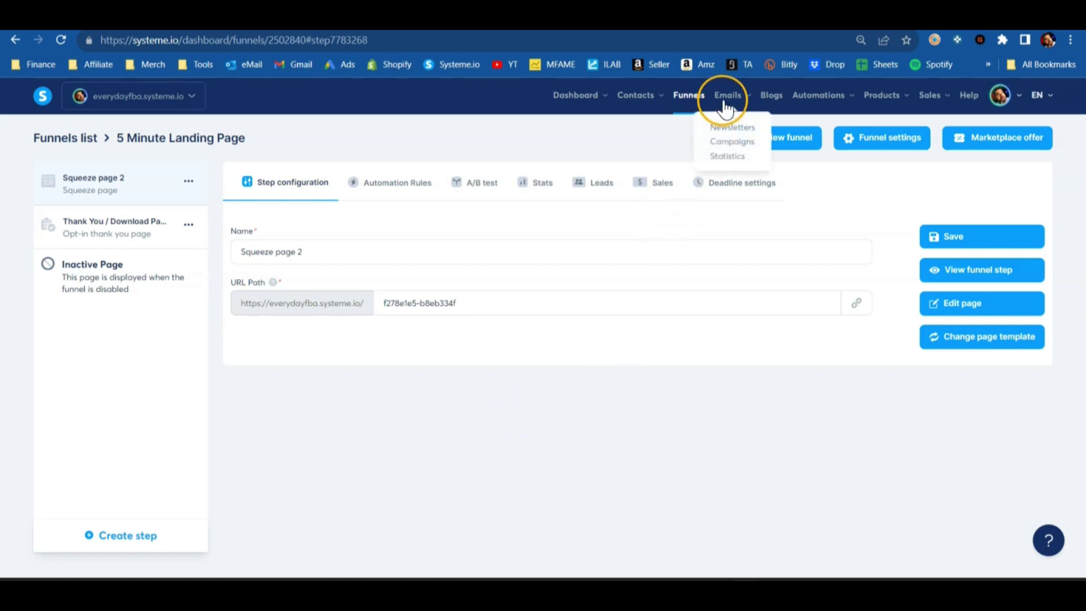
click(733, 142)
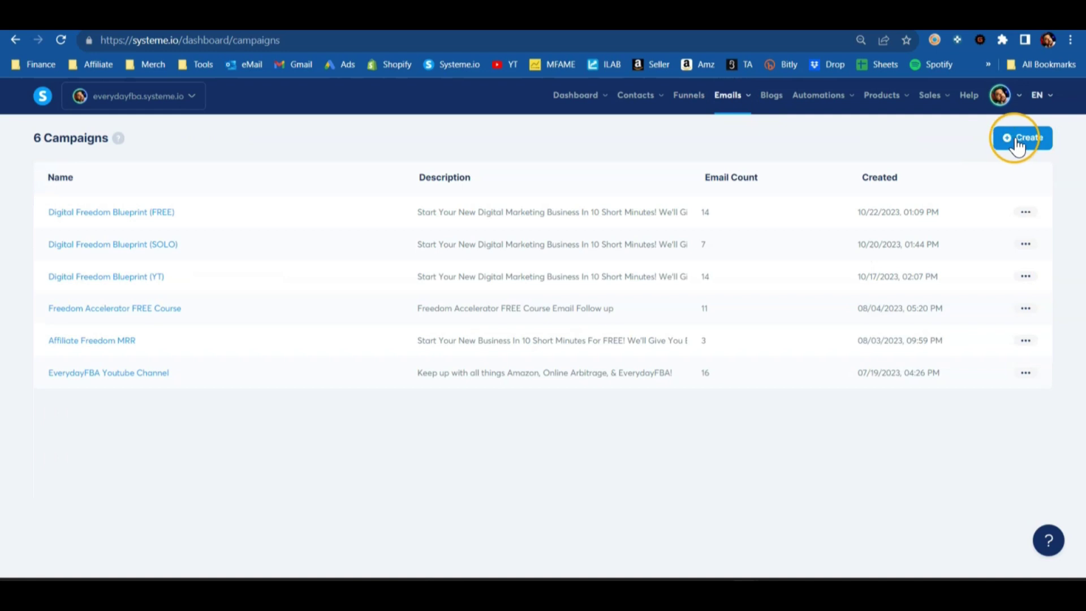
click(1017, 140)
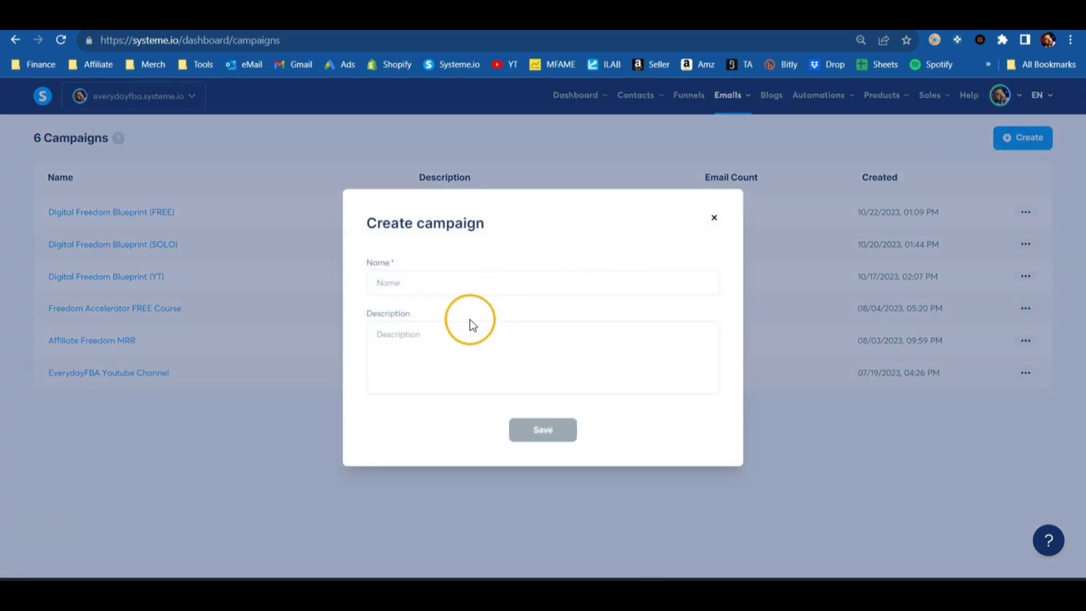
click(413, 286)
text(test youtube)
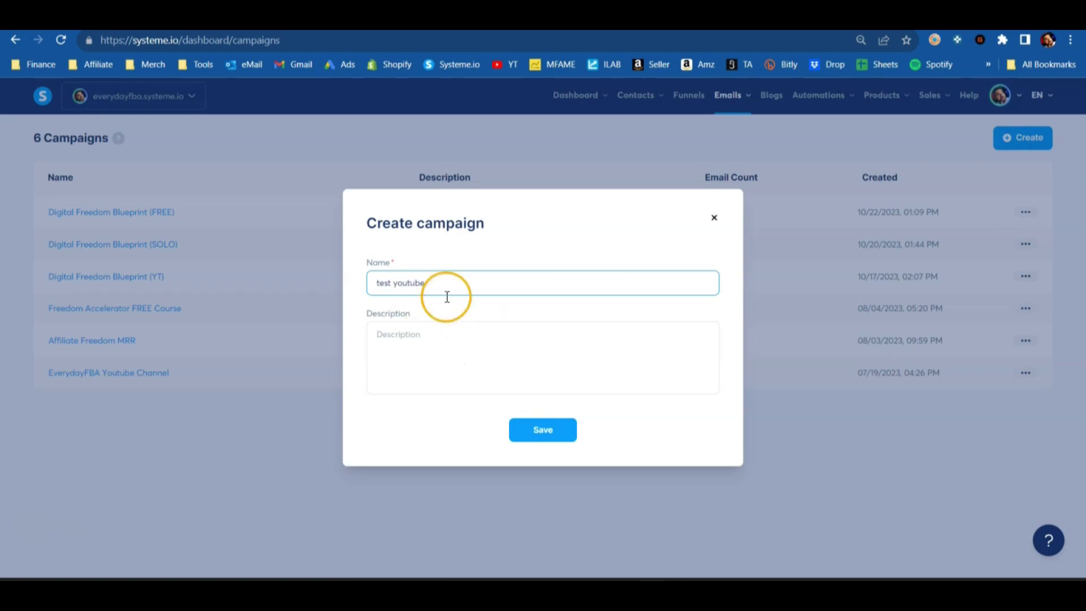
click(462, 347)
text(description)
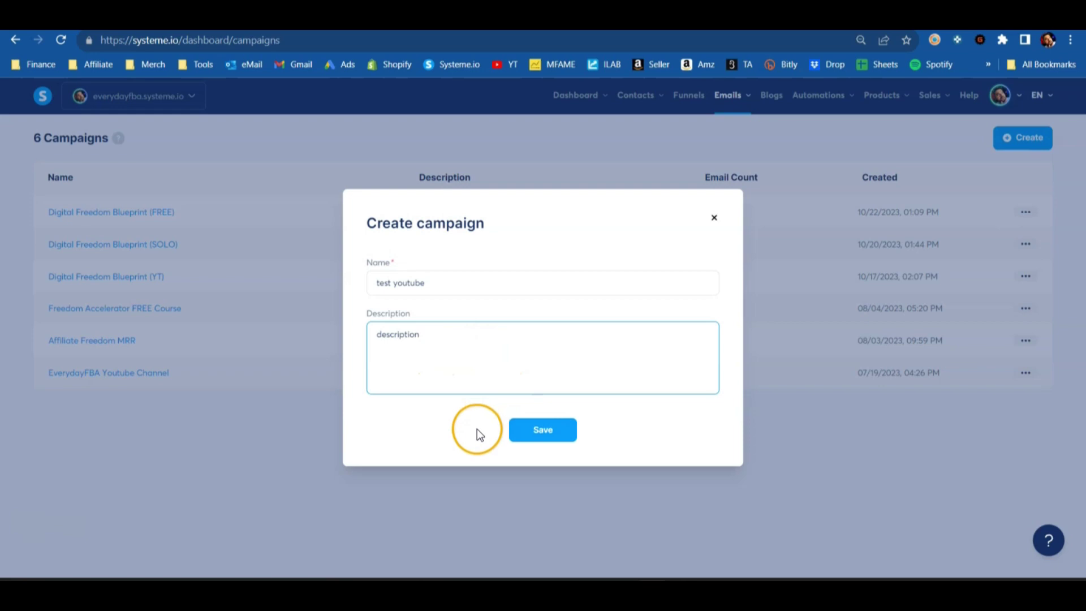
click(538, 432)
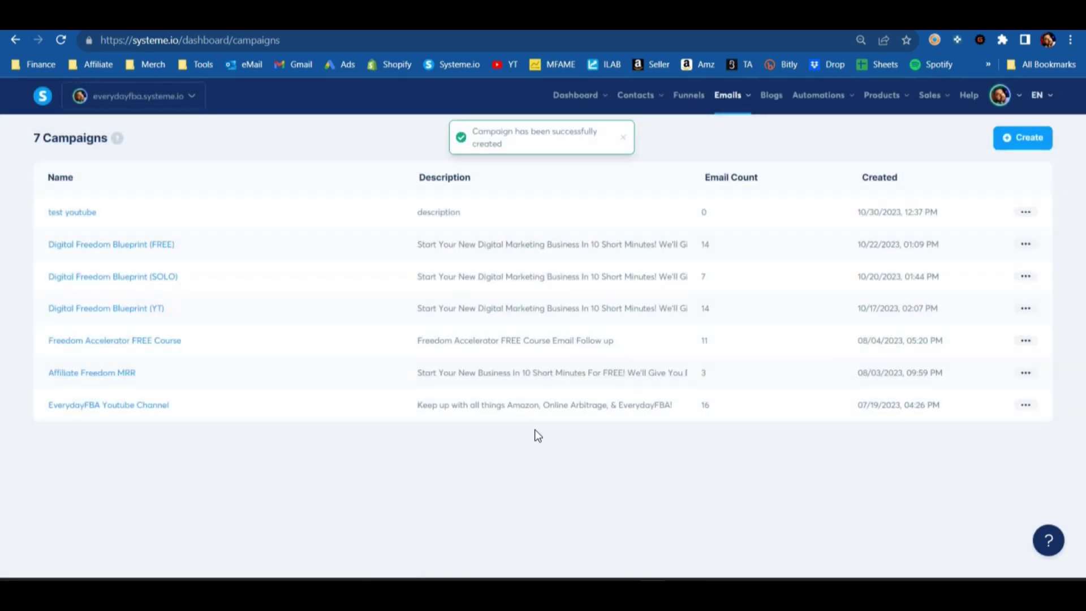
click(70, 216)
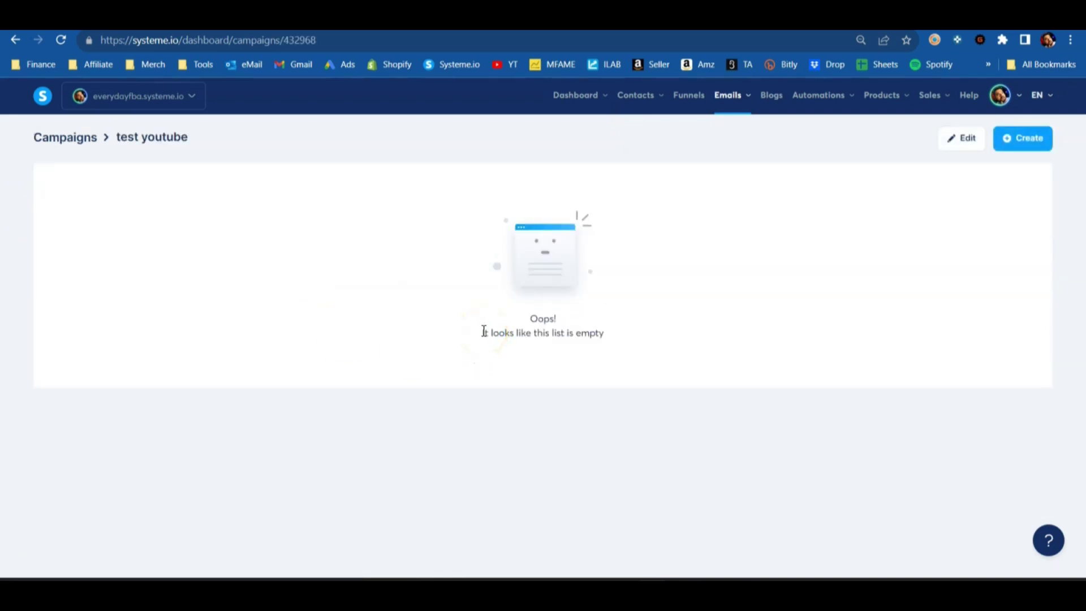
Step: Create and save a campaign email with the subject 'first'
click(1017, 153)
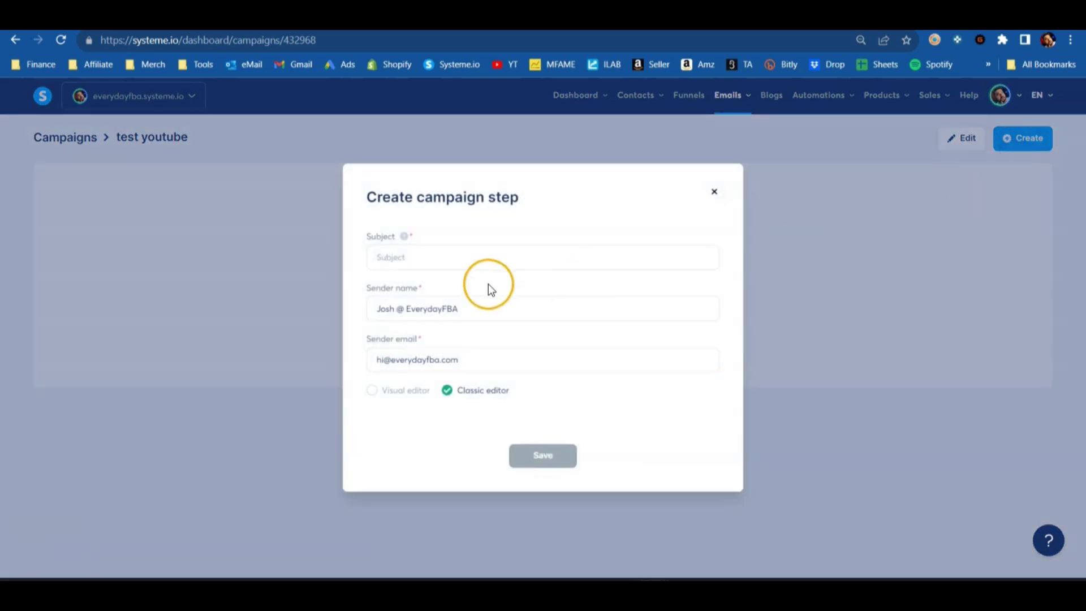
click(406, 259)
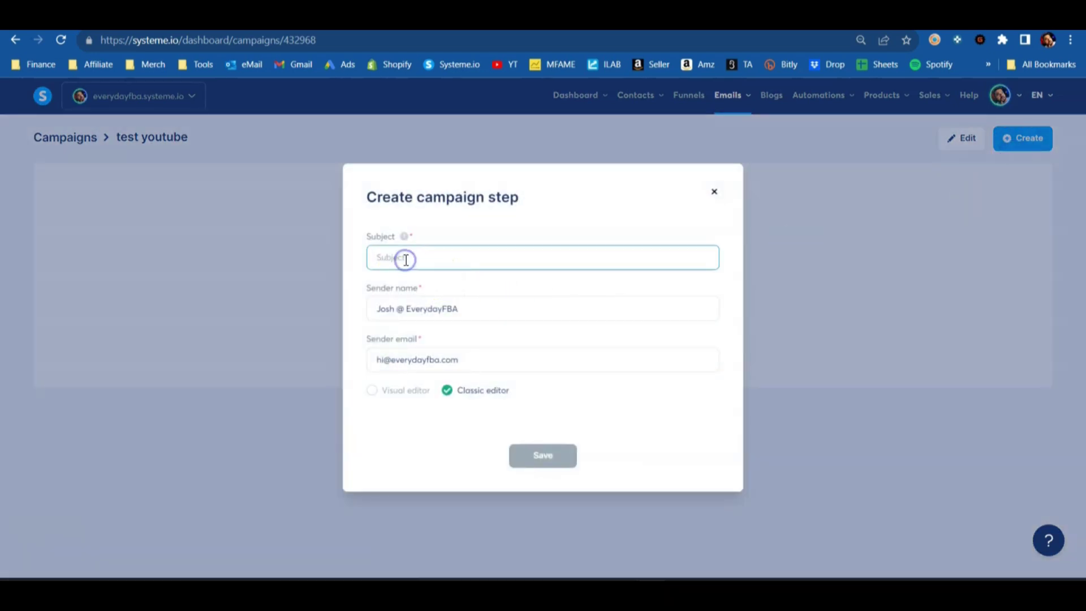
text(first)
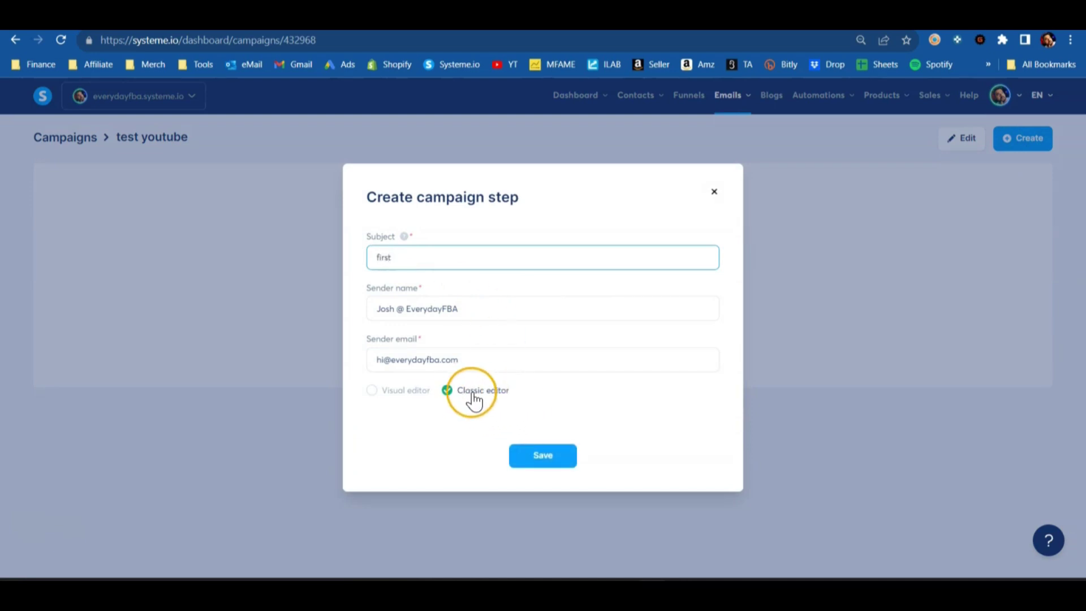
click(555, 456)
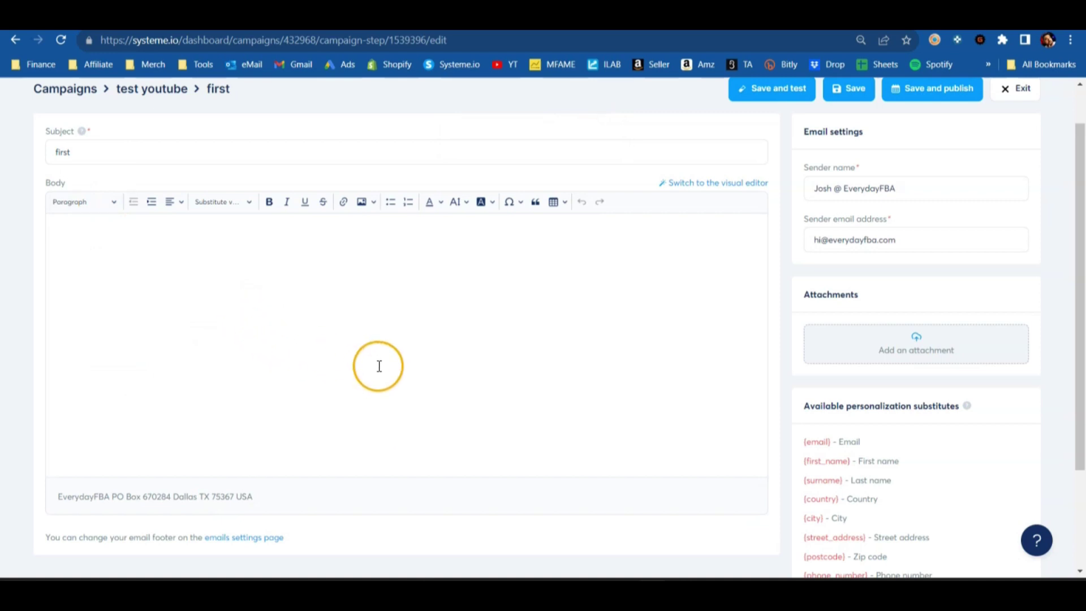
Step: Publish 'first' and activate it with a 5-minute sending delay
click(935, 96)
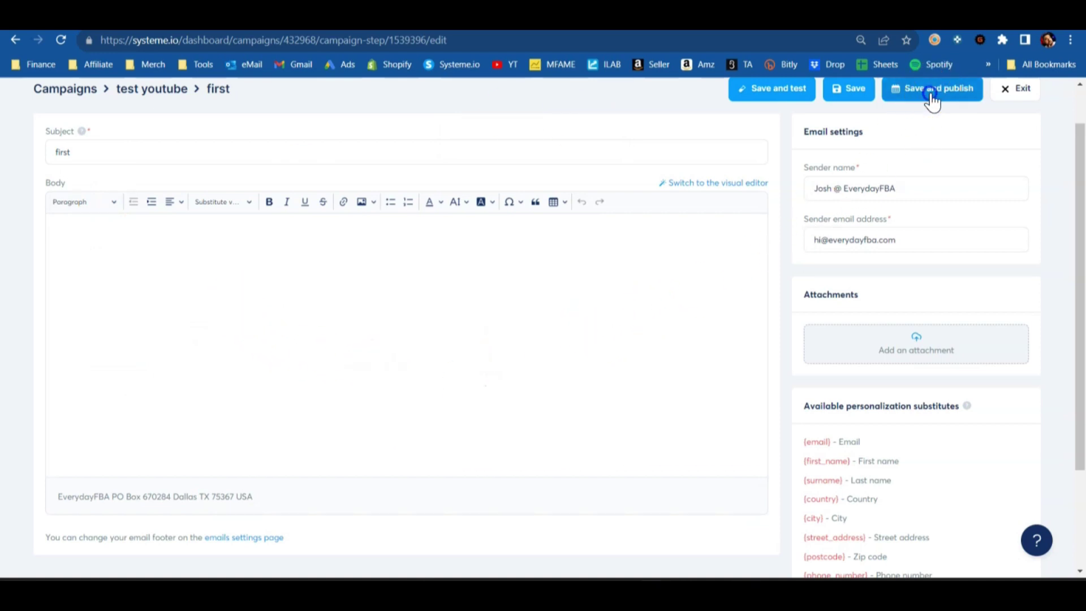
drag(415, 327, 526, 321)
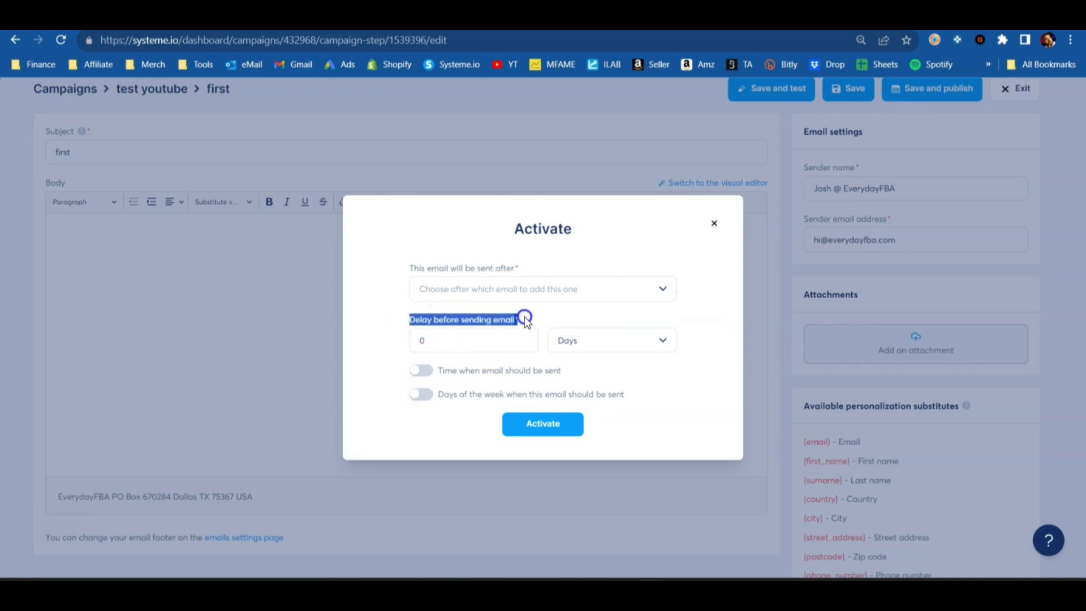
click(449, 320)
mouse_move(412, 344)
mouse_down()
mouse_move(432, 343)
mouse_move(406, 340)
mouse_up()
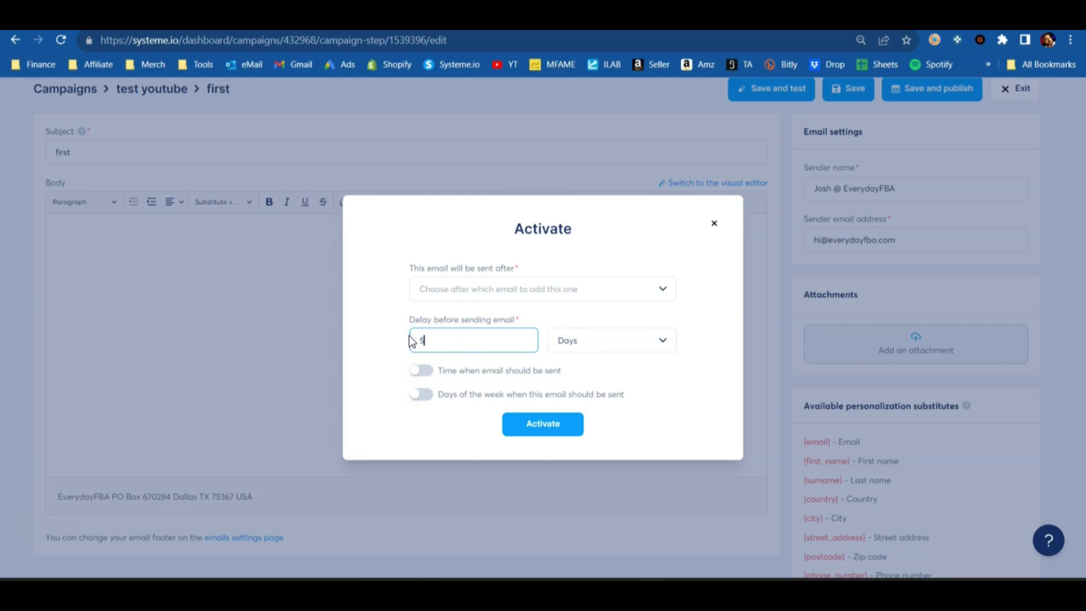
click(594, 342)
click(601, 415)
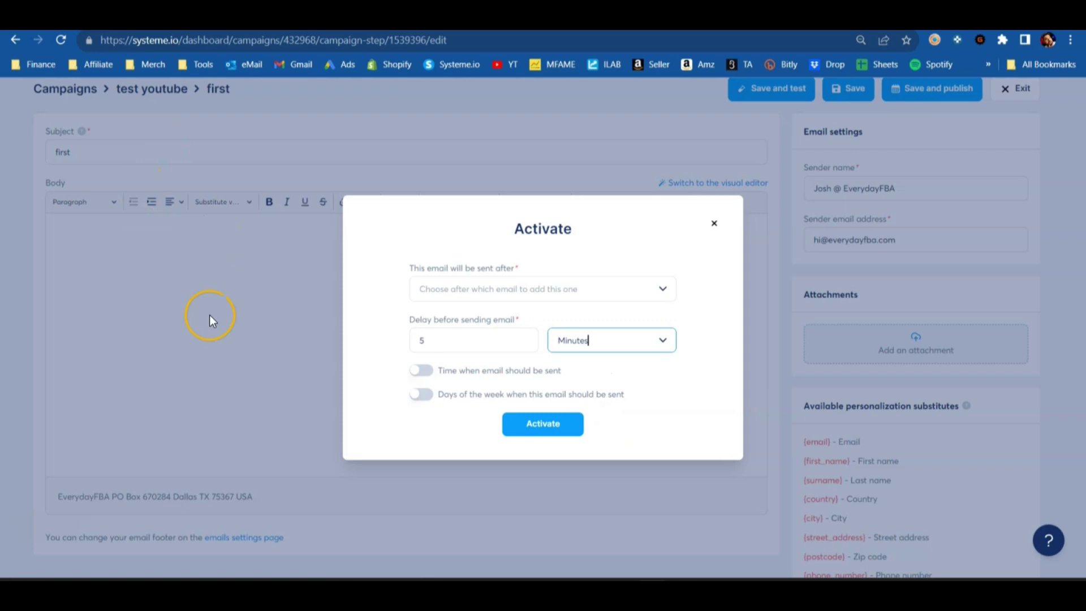
click(544, 423)
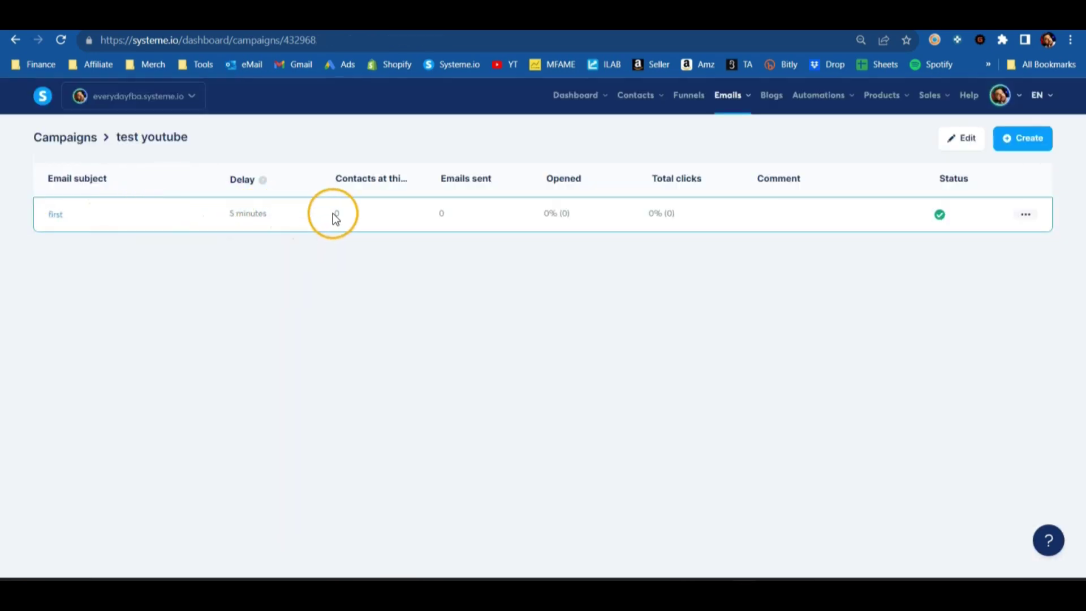
Step: Create and save a new campaign email with the subject 'second'
click(1024, 141)
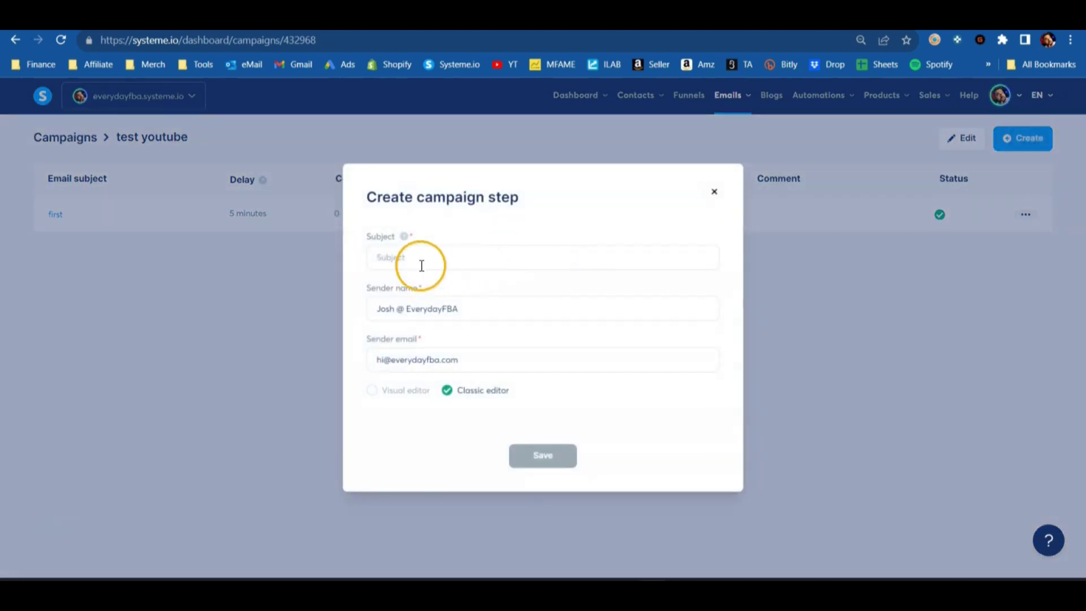
click(420, 256)
text(second)
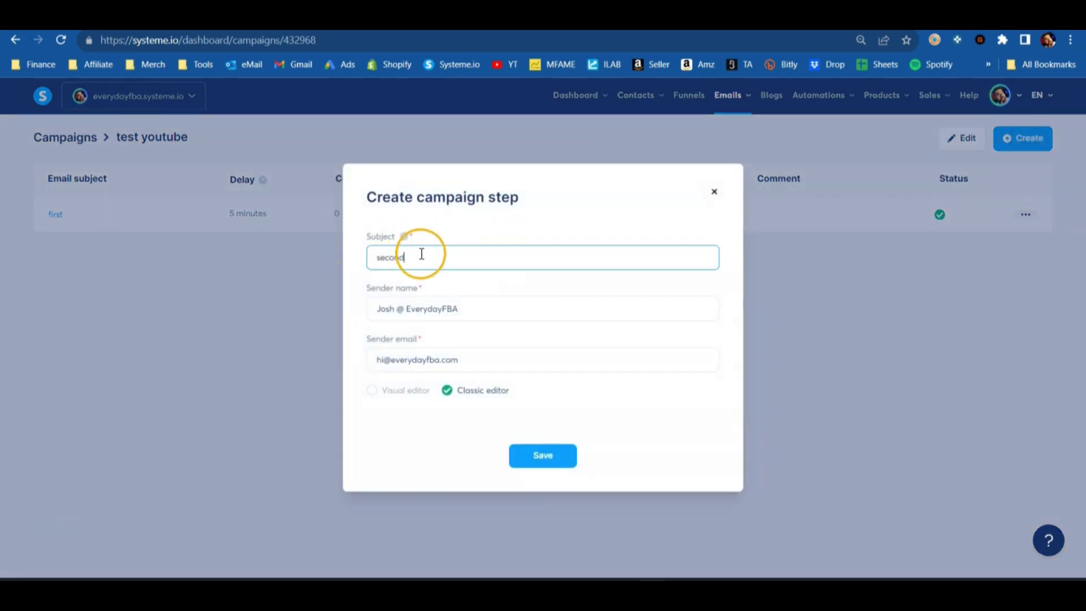
click(545, 454)
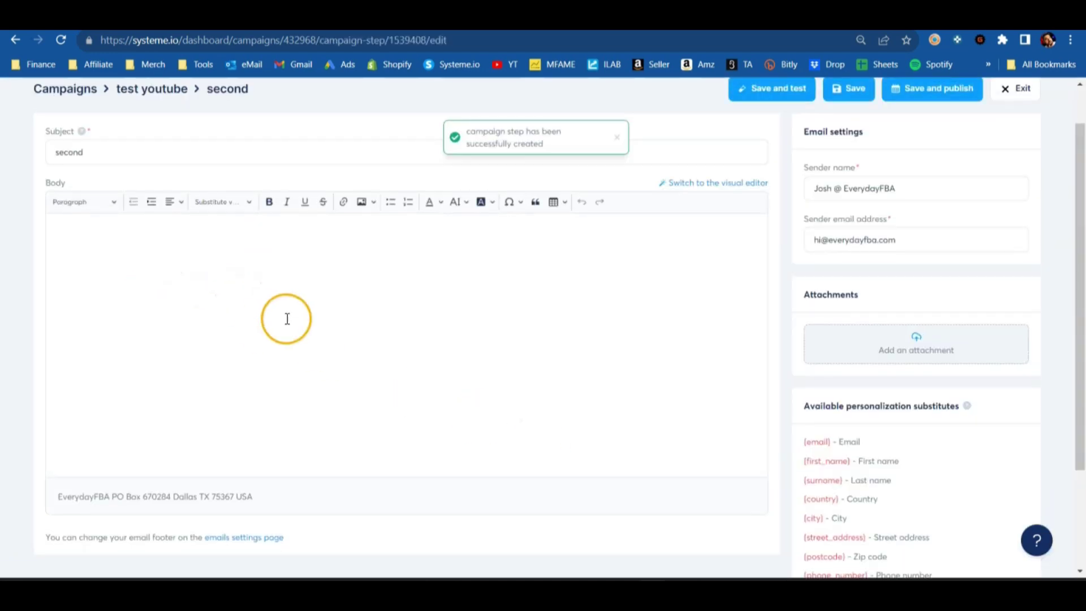
click(291, 316)
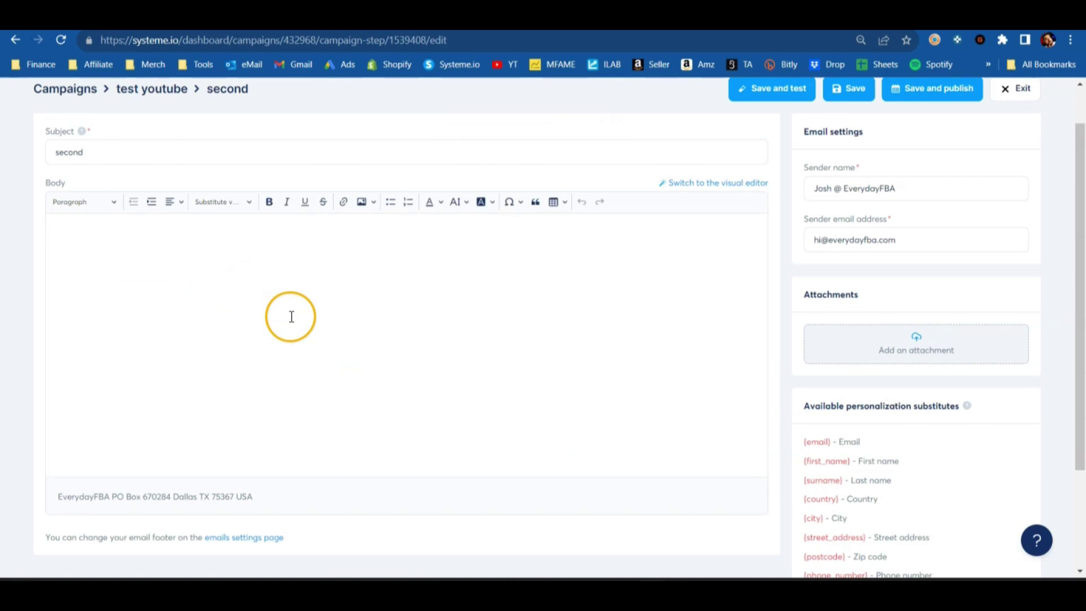
Step: Publish 'second' and activate it to send 1 day after 'first'
click(929, 92)
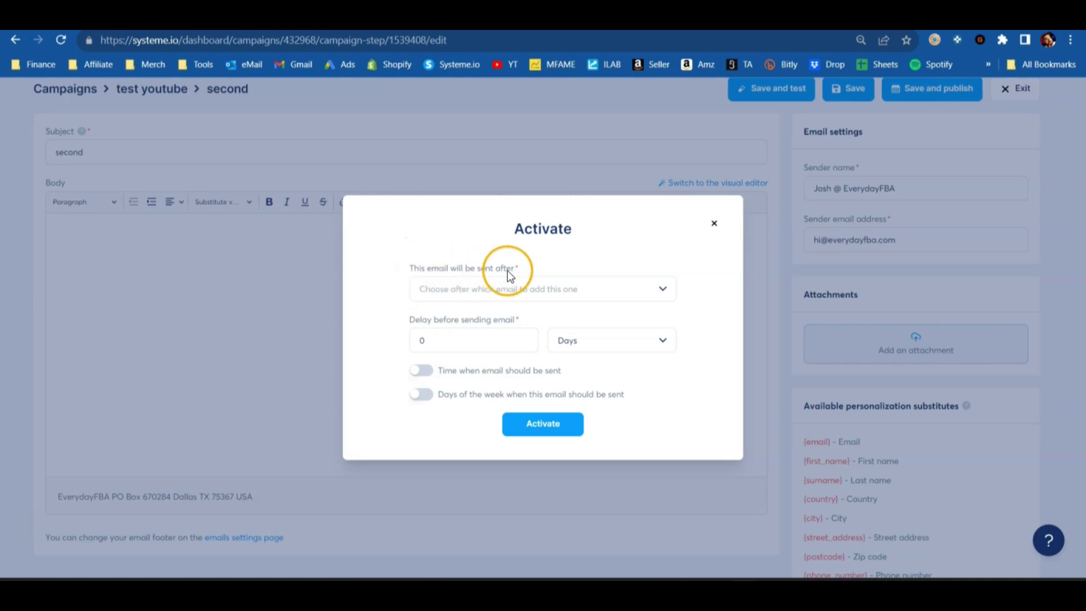
click(664, 291)
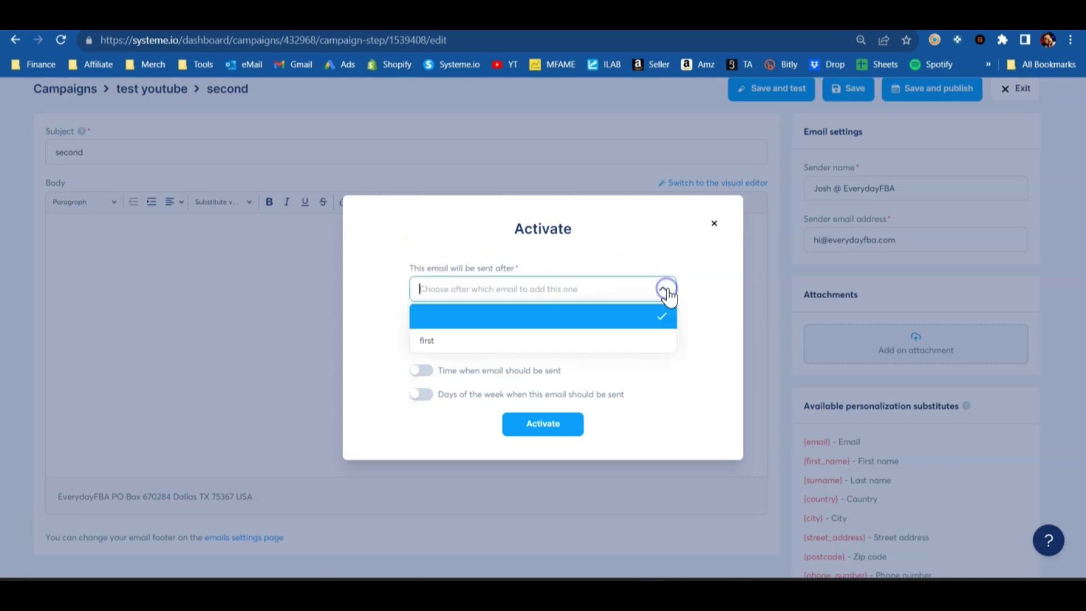
click(430, 341)
click(441, 339)
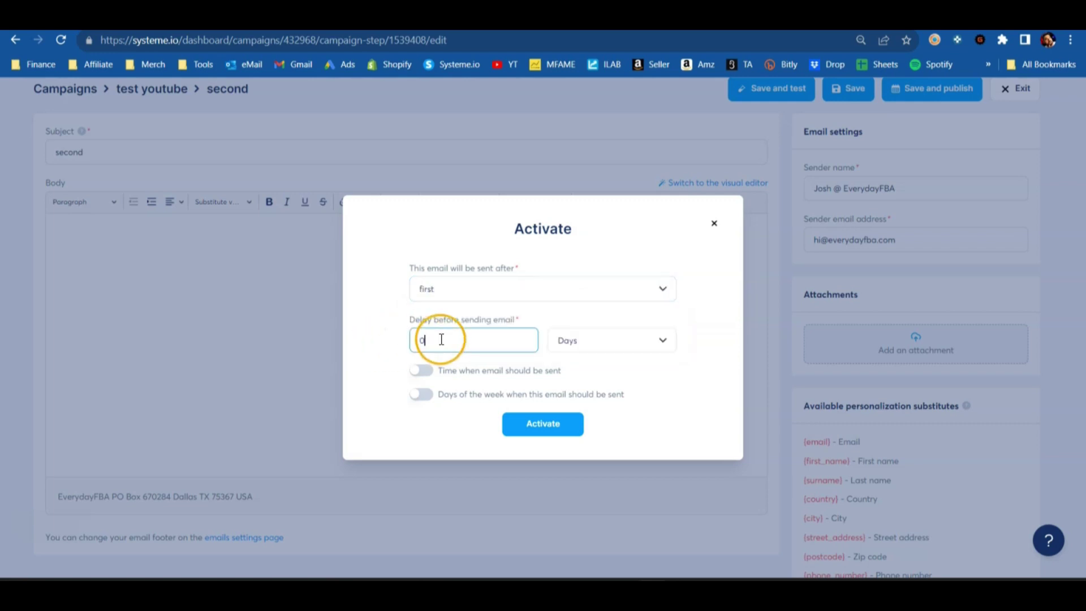
drag(442, 339, 399, 347)
text(1)
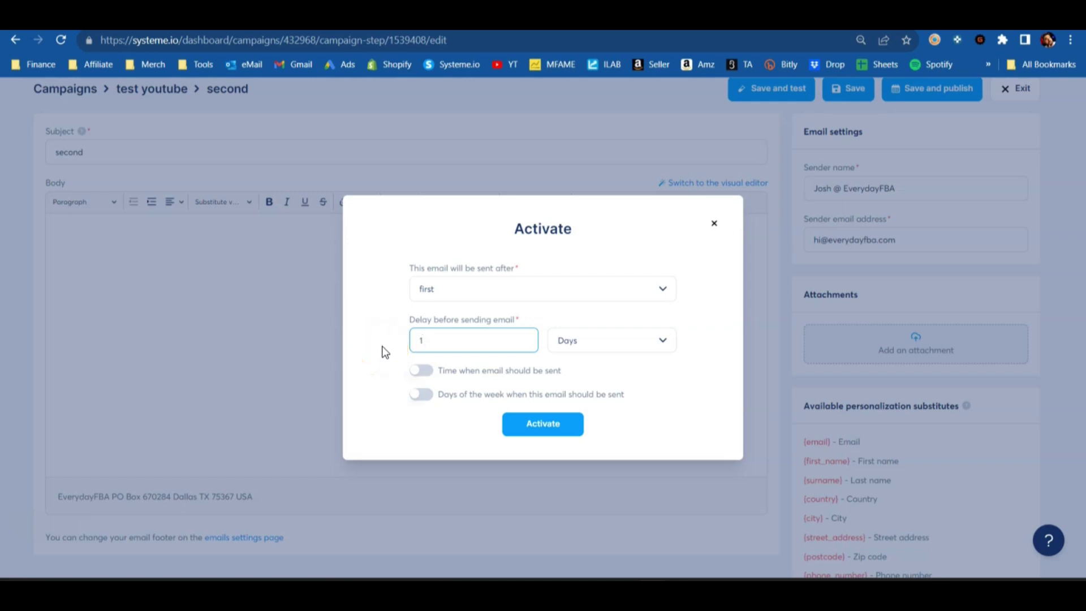
click(498, 364)
click(543, 424)
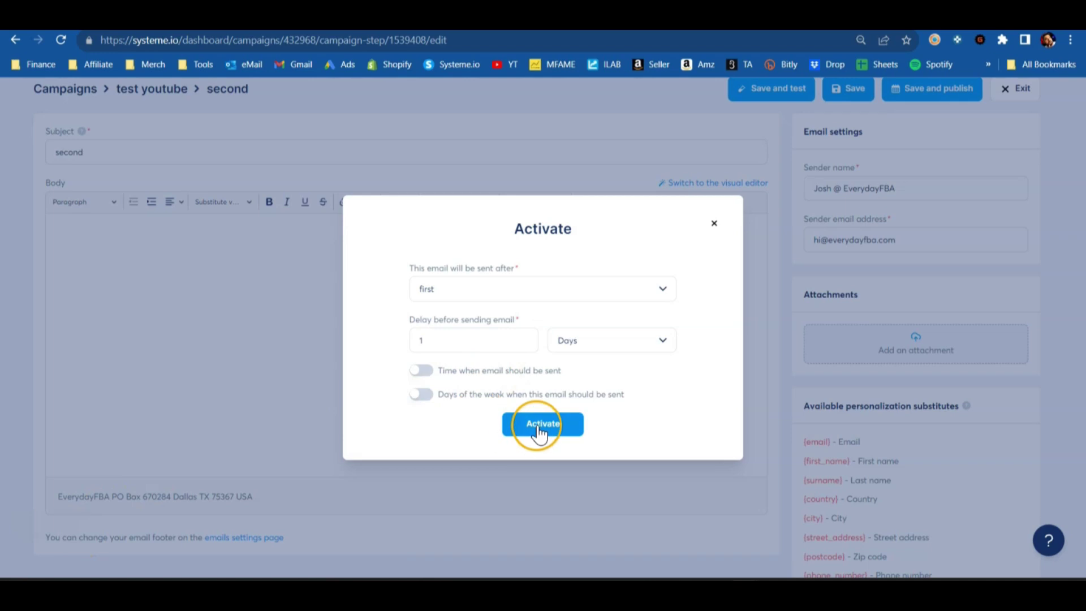
click(161, 89)
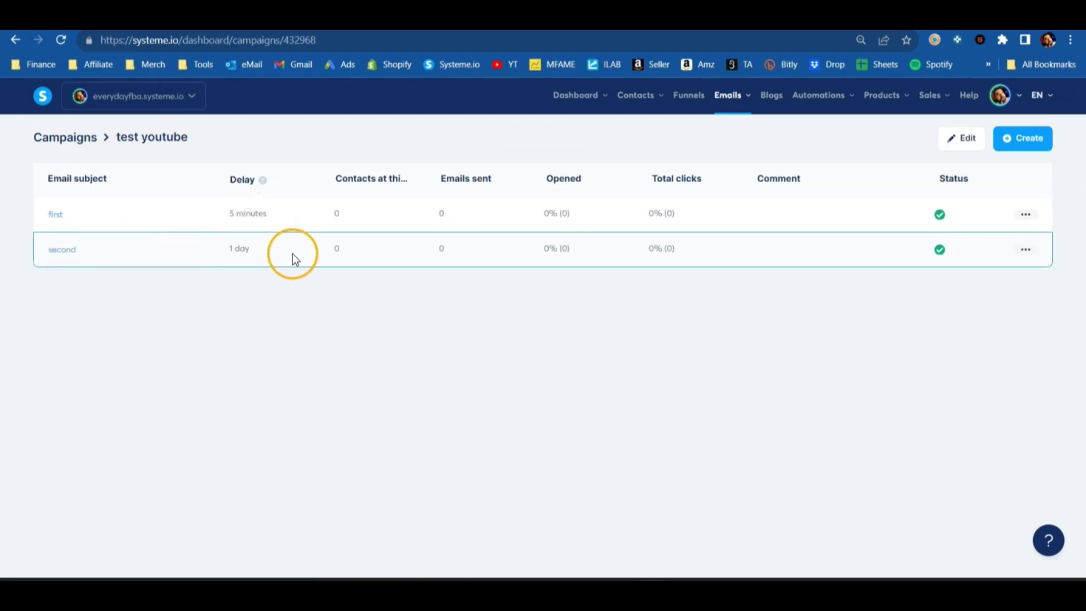
Step: Create and save a new campaign email with the subject 'third'
click(1027, 140)
click(446, 260)
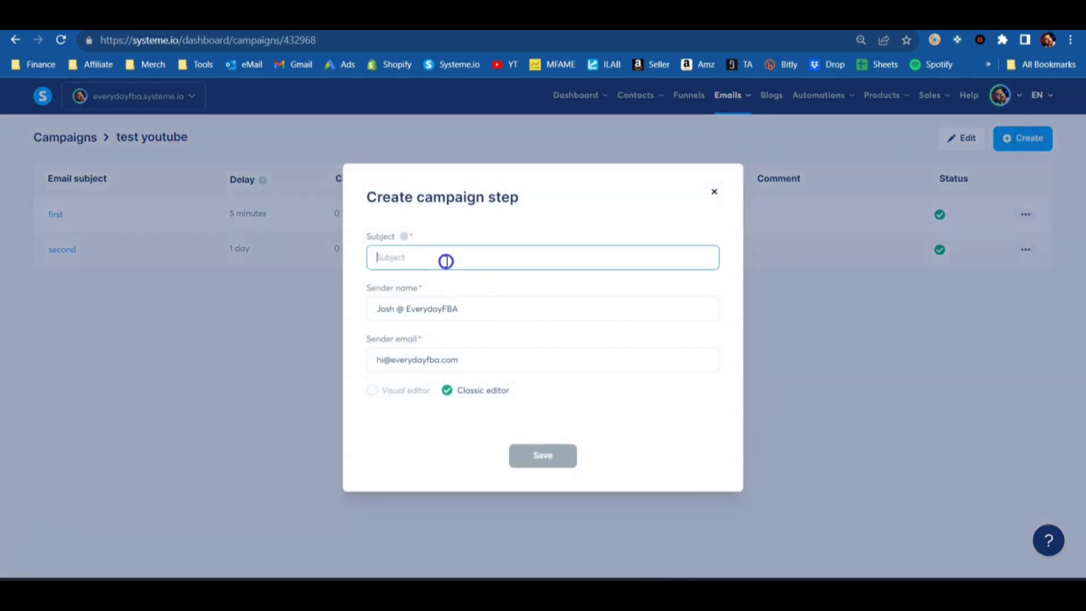
text(third)
click(543, 456)
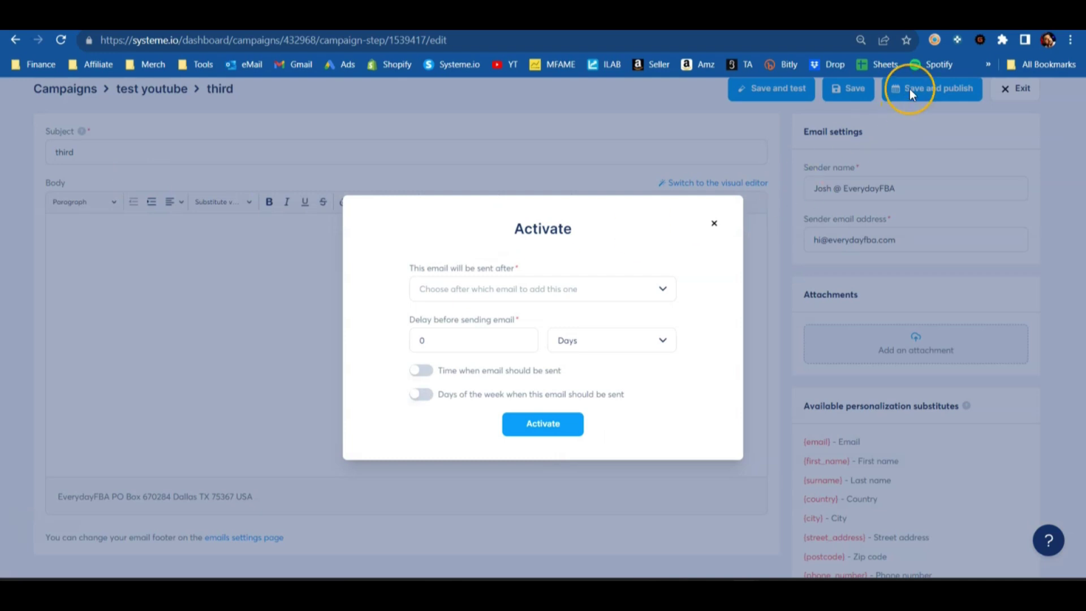
Step: Activate 'third' to send 1 day after 'second'
click(664, 289)
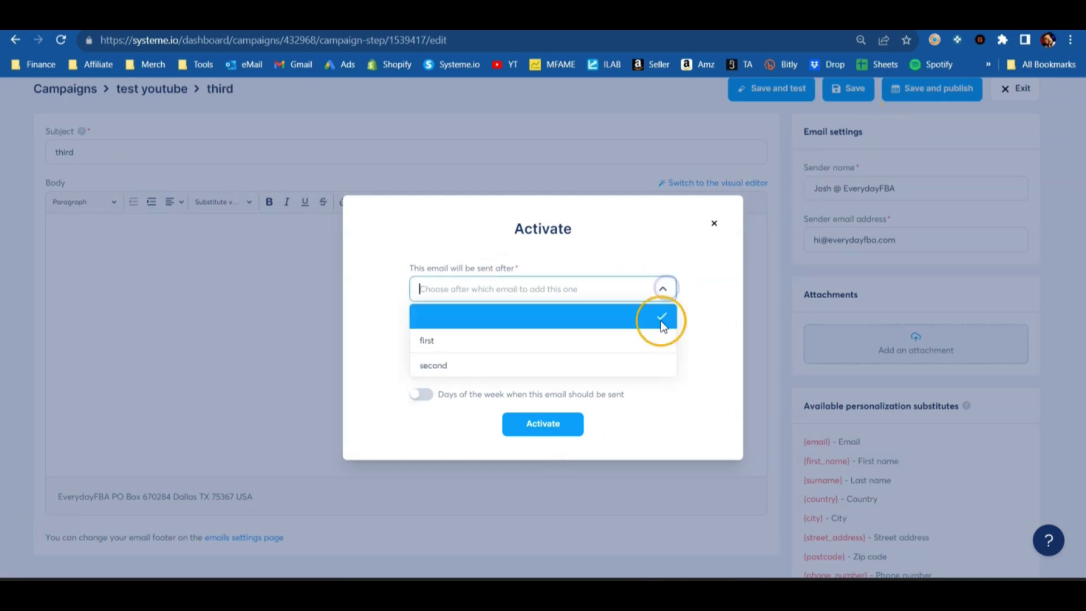
click(438, 367)
click(423, 340)
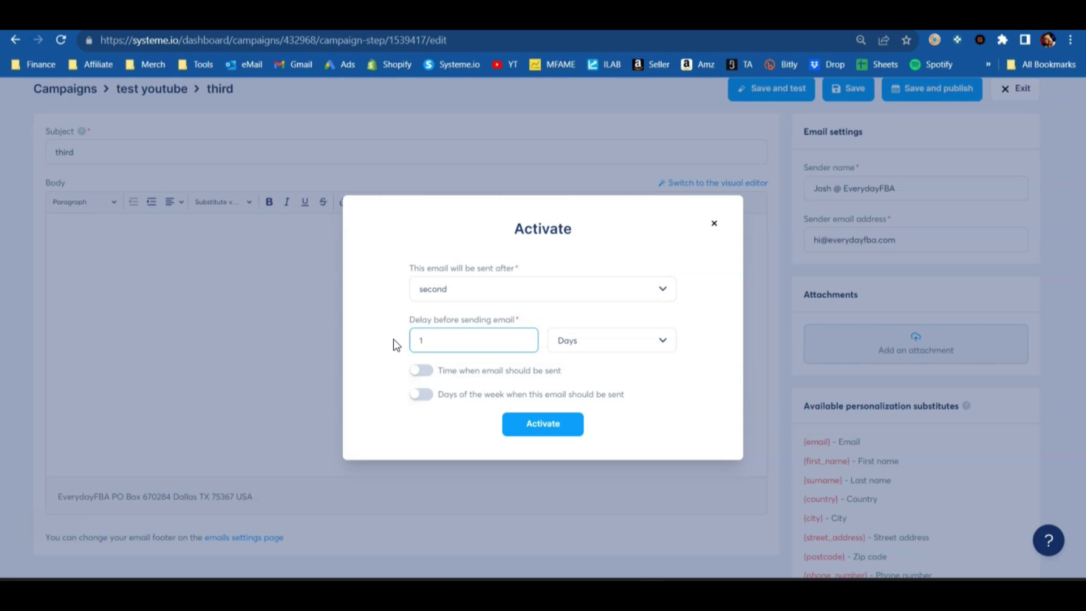
text(1)
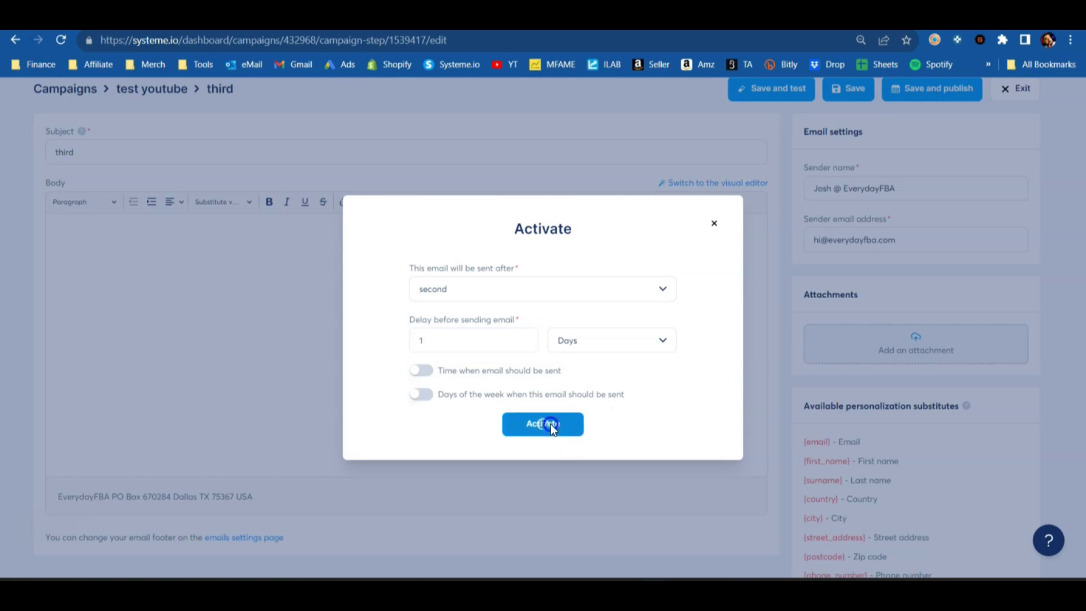
click(550, 423)
click(136, 88)
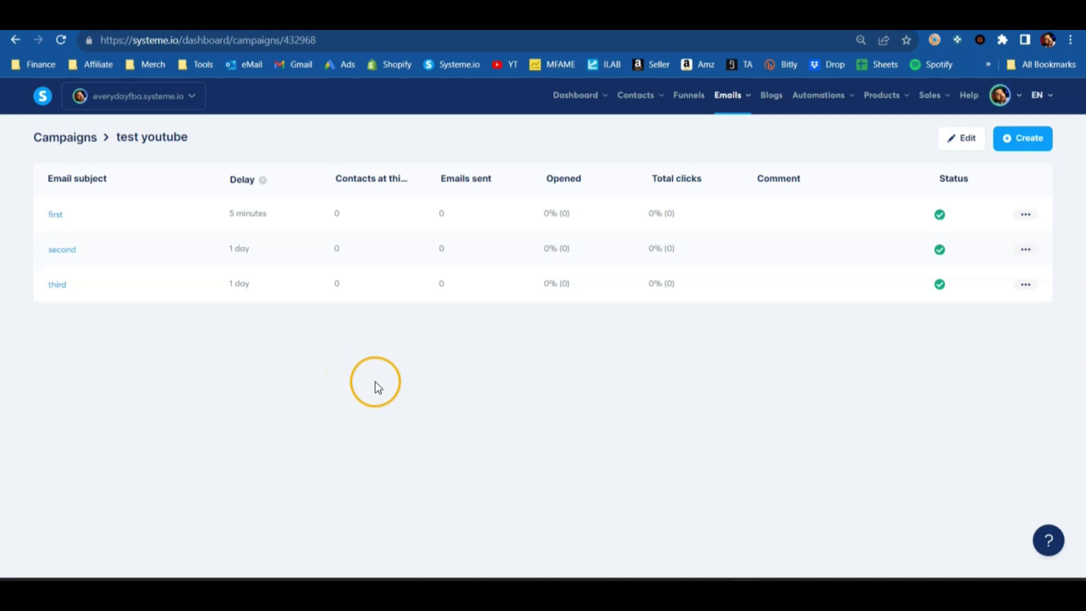
Step: Go to the 5 Minute Landing Page funnel's Squeeze page 2 step and view its Automation Rules
click(697, 108)
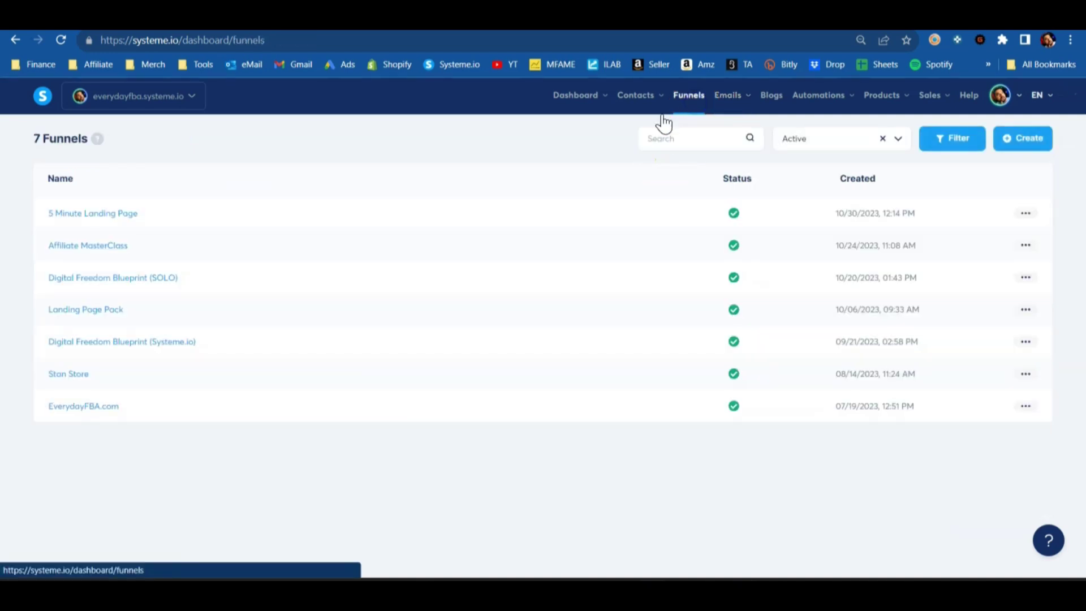
click(125, 222)
click(132, 222)
click(143, 184)
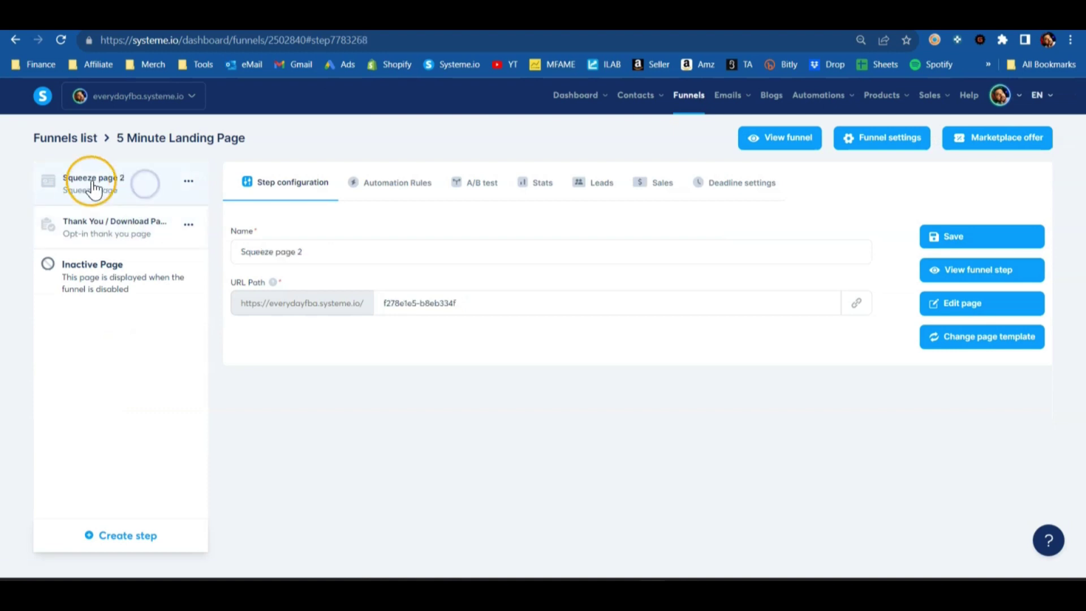
click(392, 197)
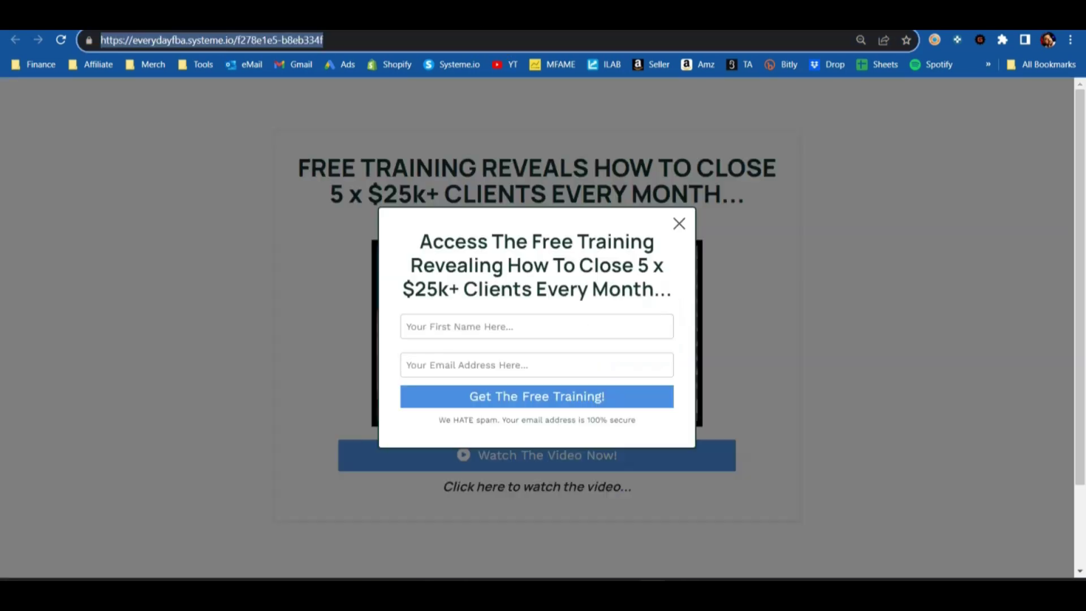
click(485, 331)
click(500, 297)
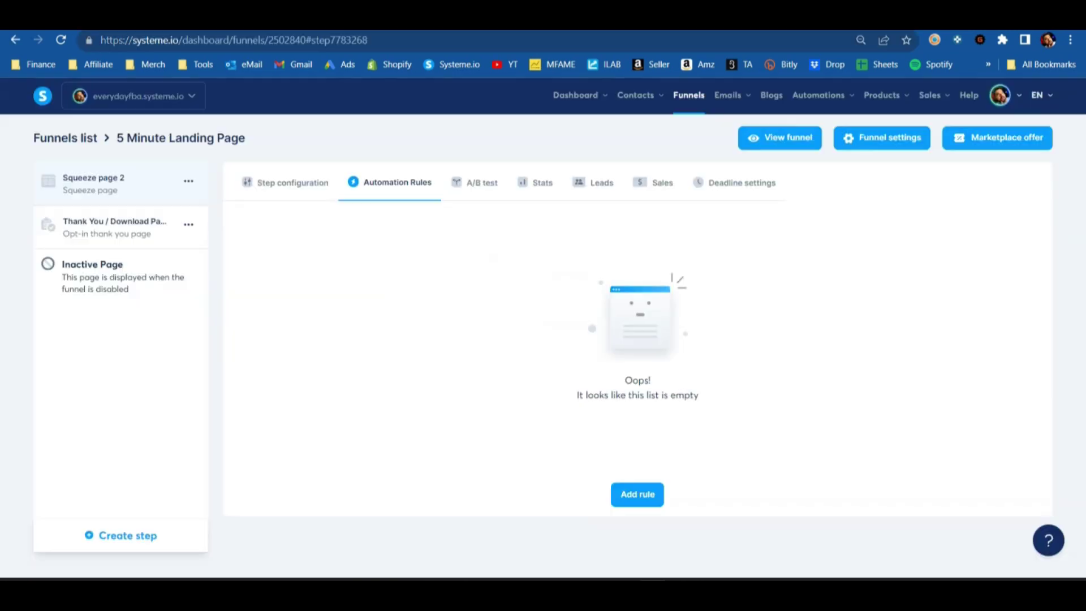
click(377, 226)
Step: Add a new automation rule triggered by Funnel step form subscribed
click(637, 494)
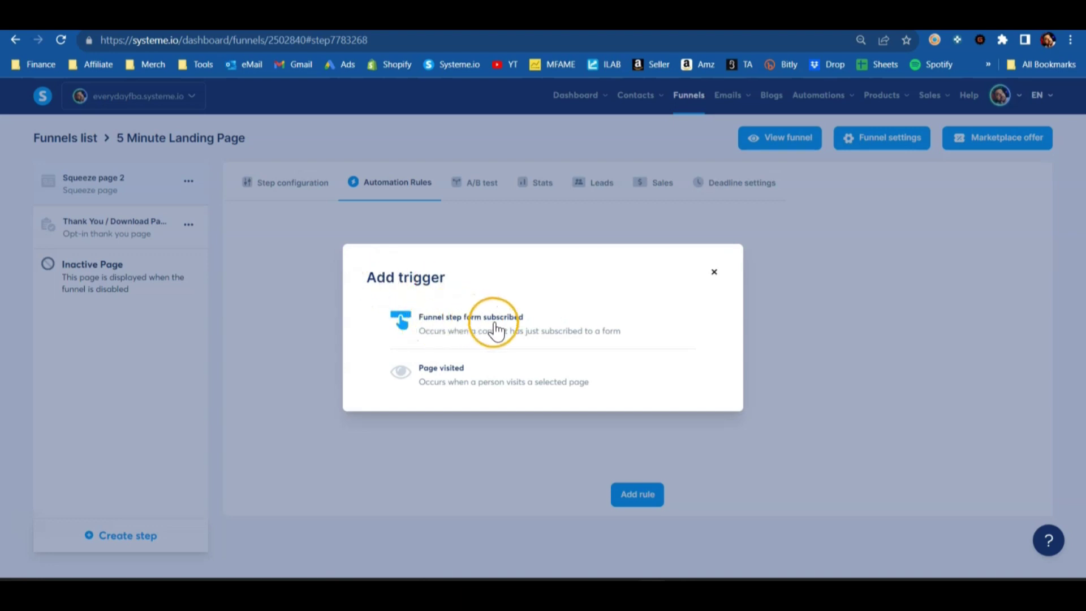
click(527, 320)
click(1026, 250)
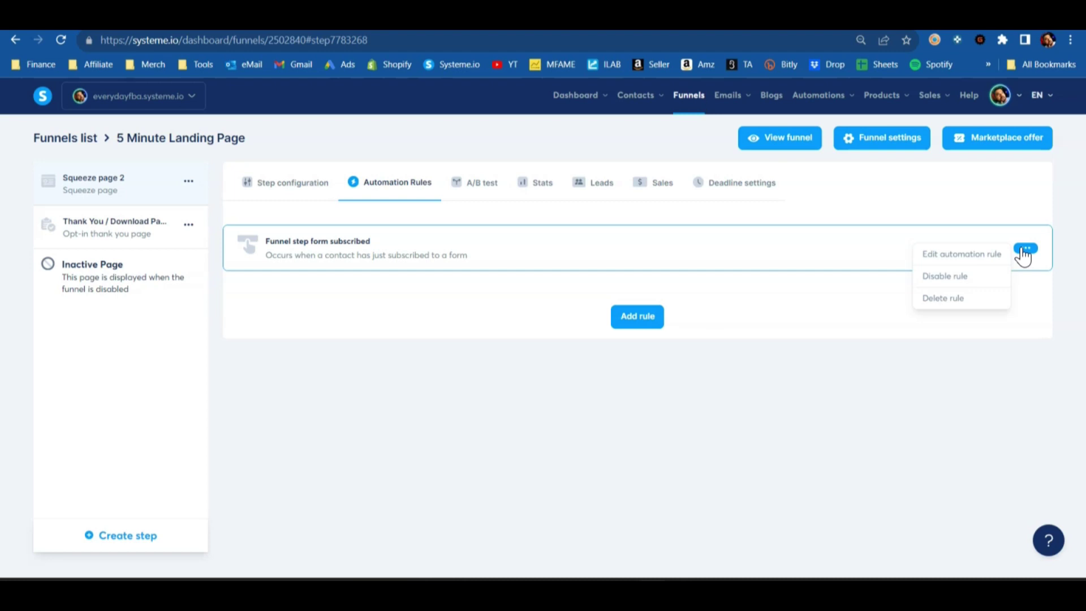
click(931, 261)
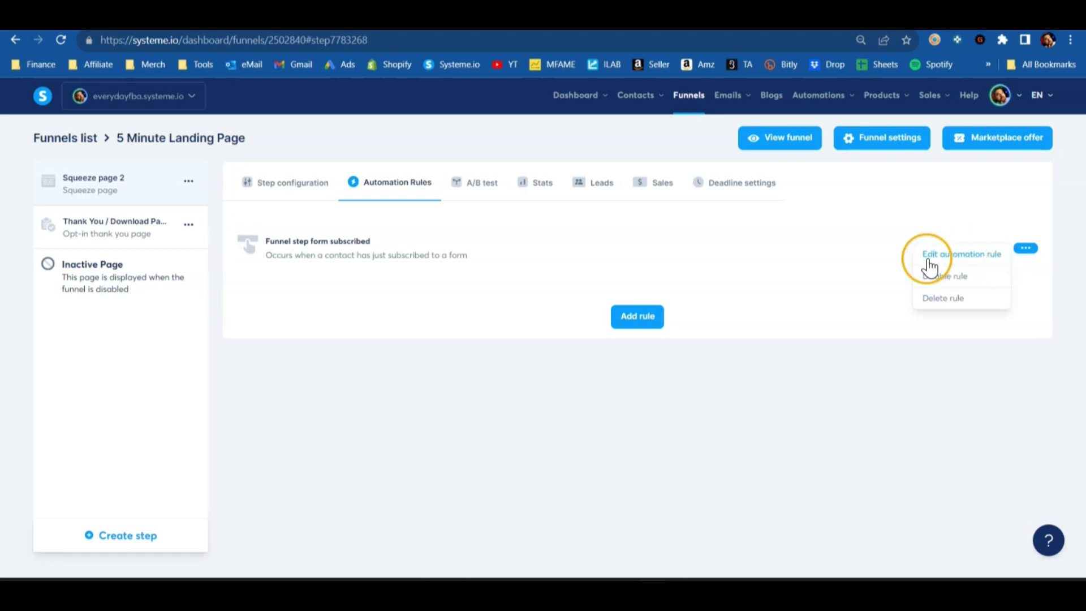
Step: Add a Subscribe to campaign action using the test youtube campaign
click(919, 252)
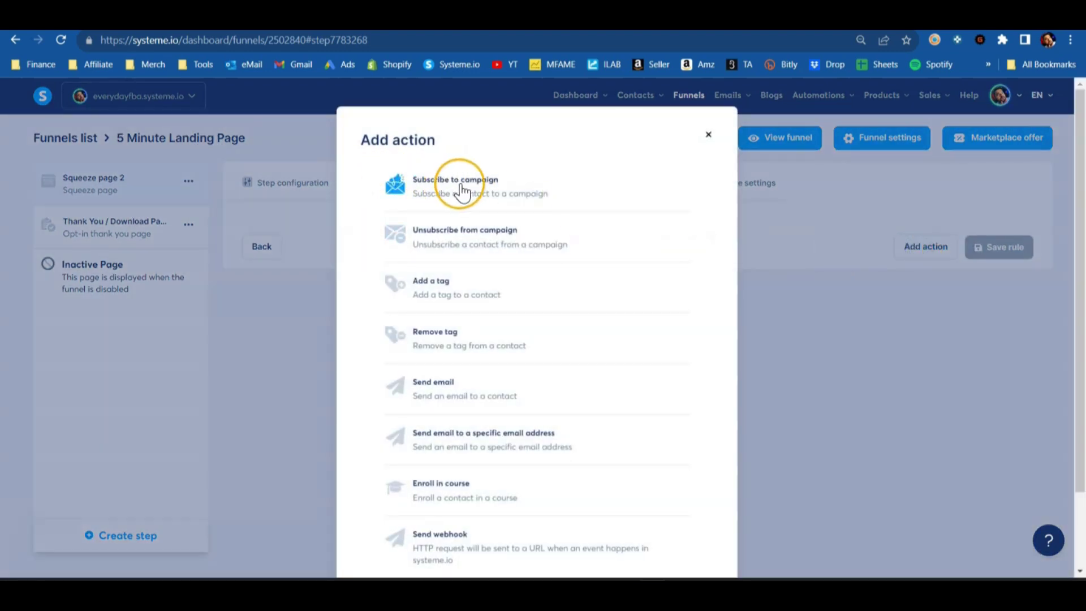
click(468, 192)
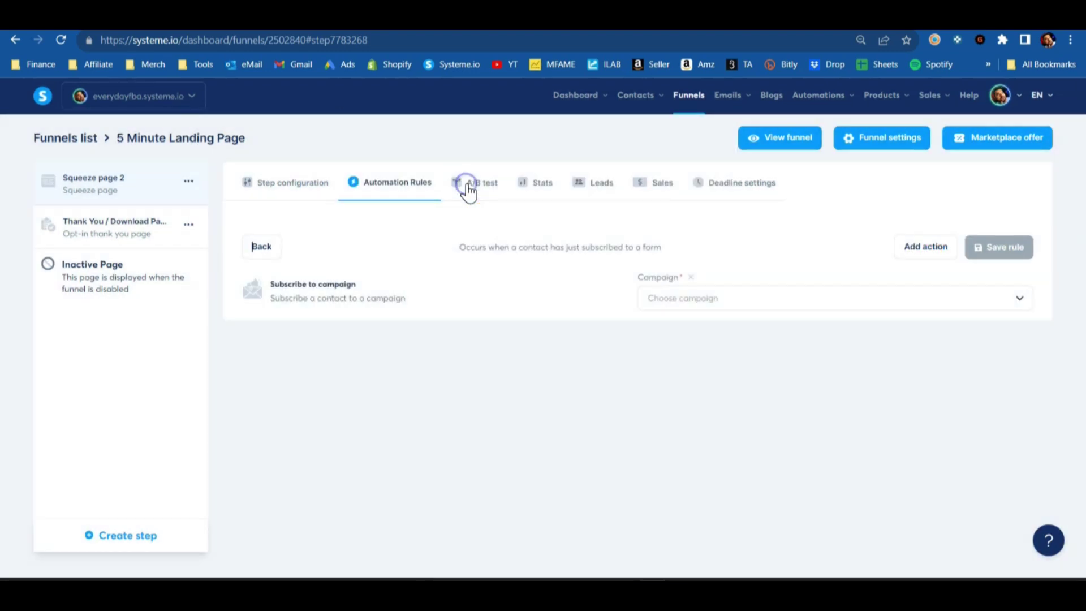
click(742, 302)
scroll(752, 359, down, 1)
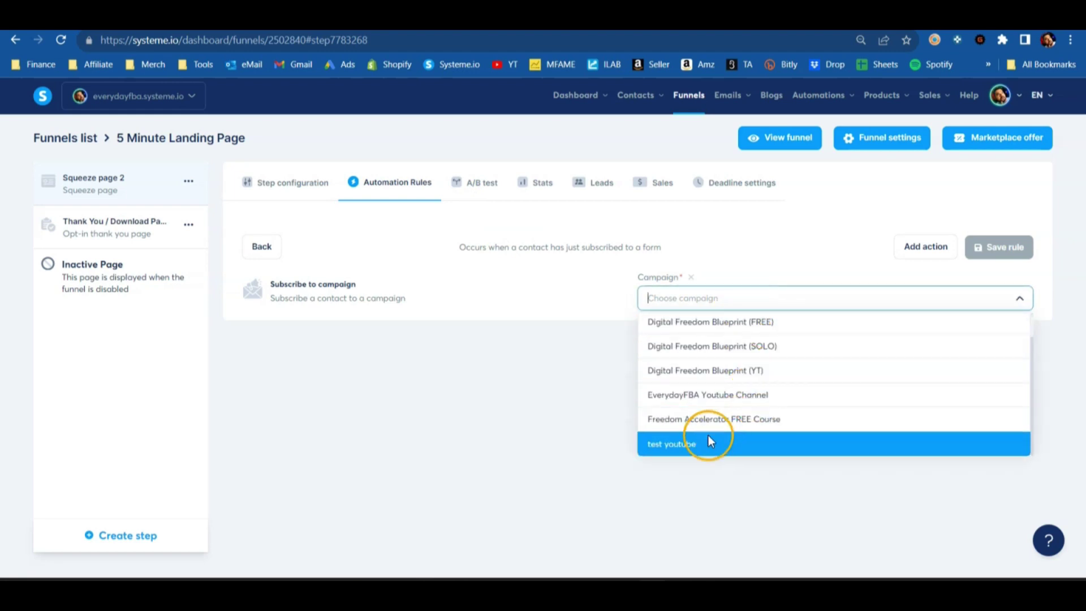
click(674, 448)
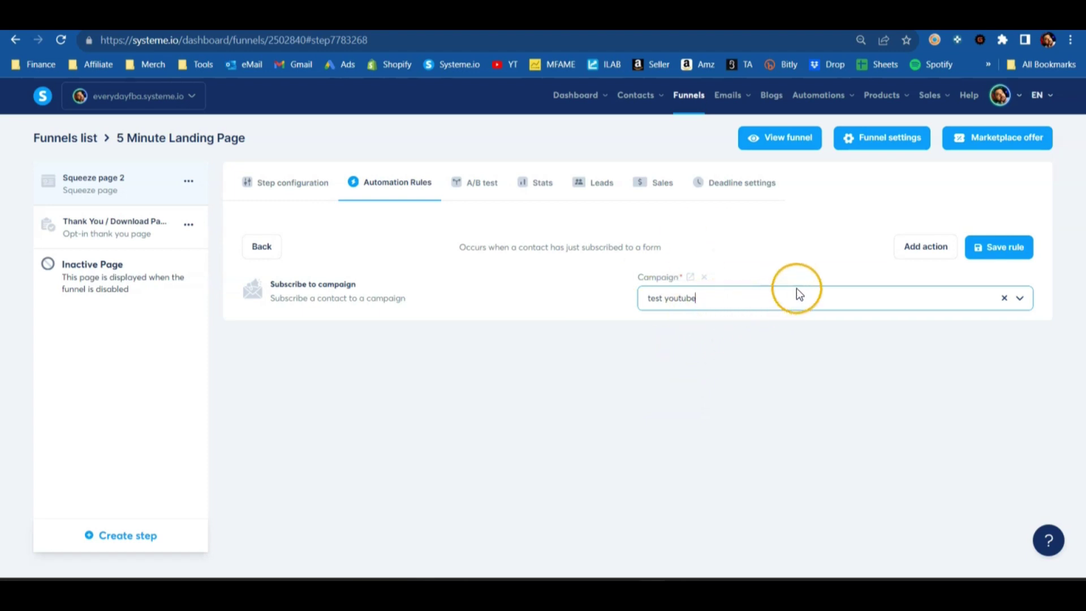
Step: Add a tag action with the DFB Optin tag and save the rule
click(918, 245)
click(454, 295)
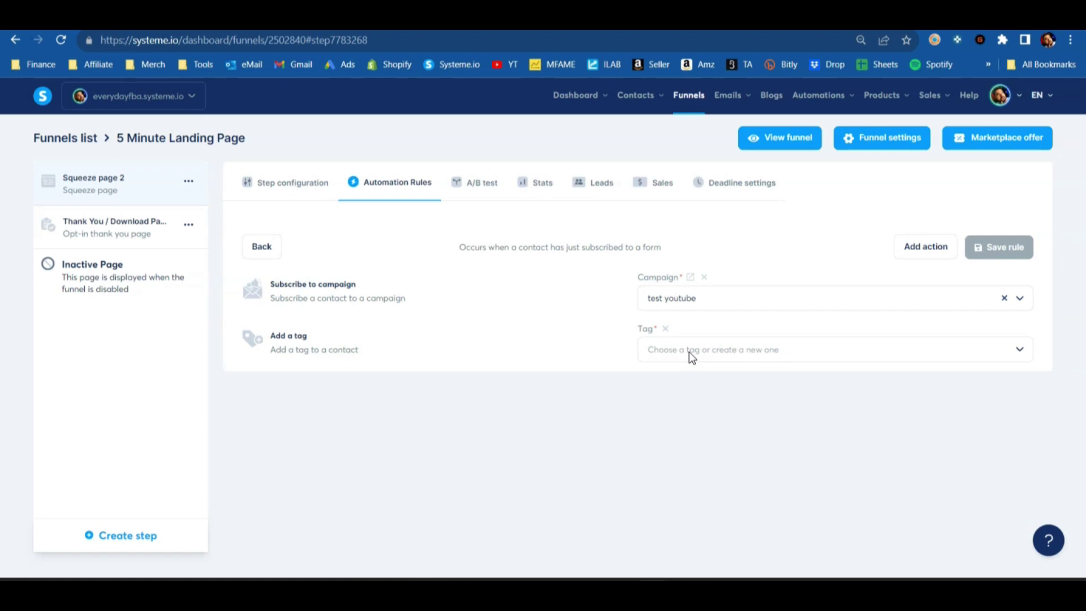
click(654, 348)
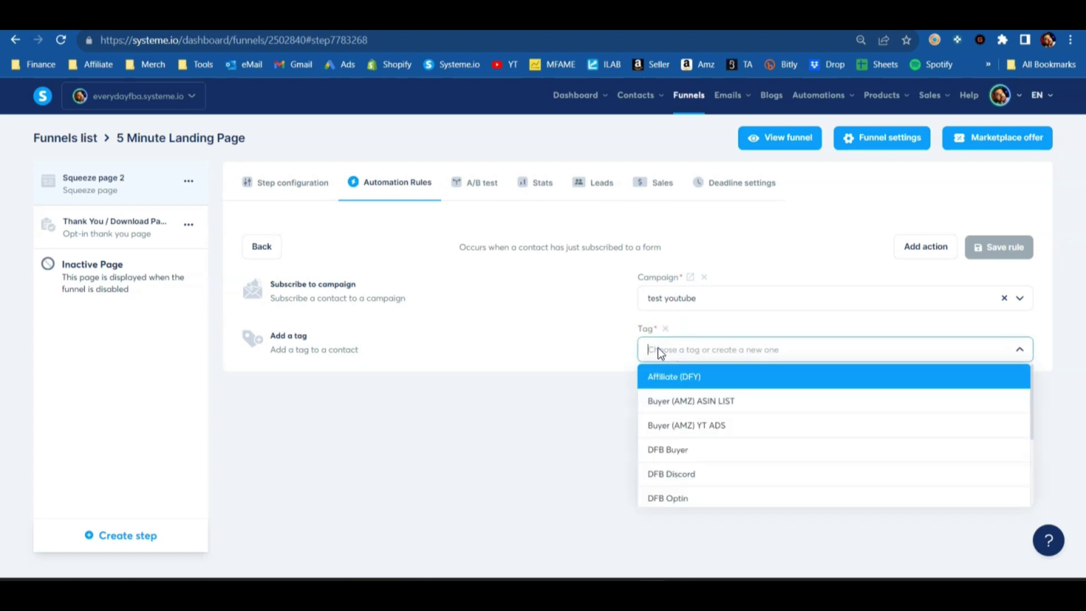
click(704, 498)
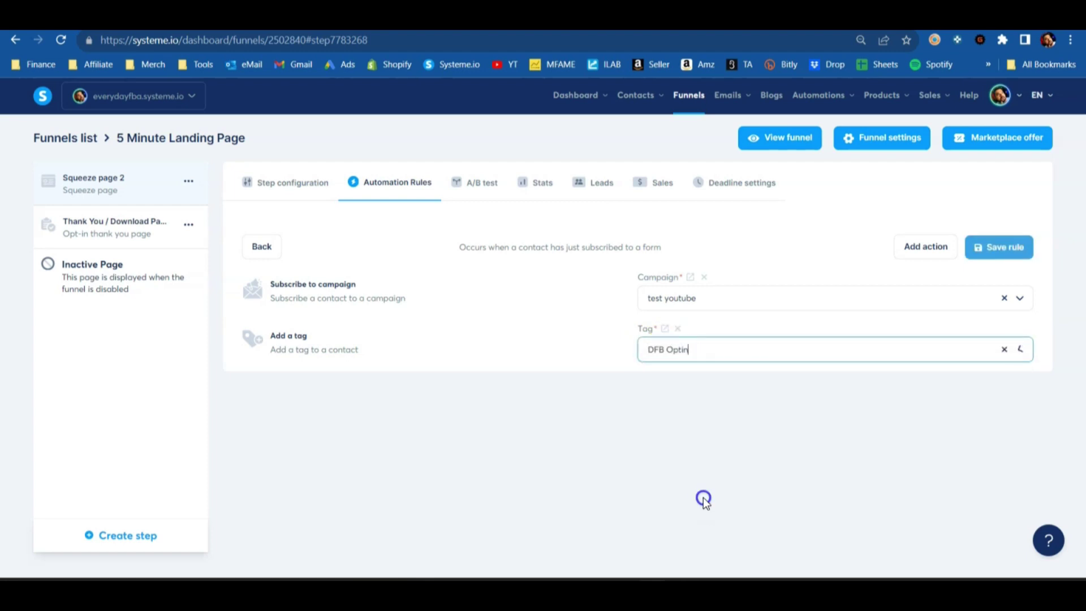
click(990, 260)
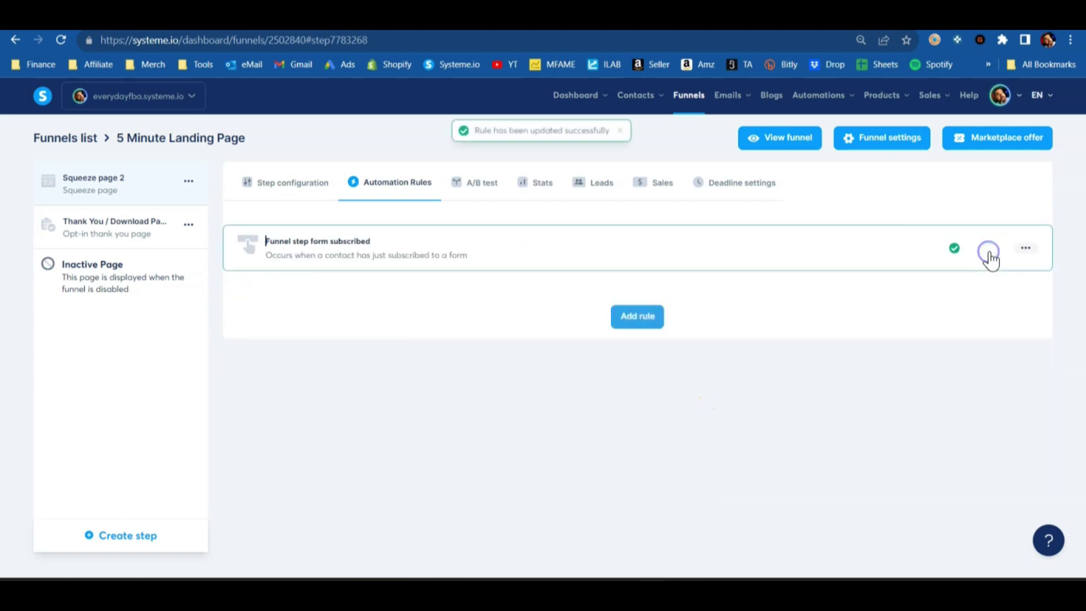
click(456, 260)
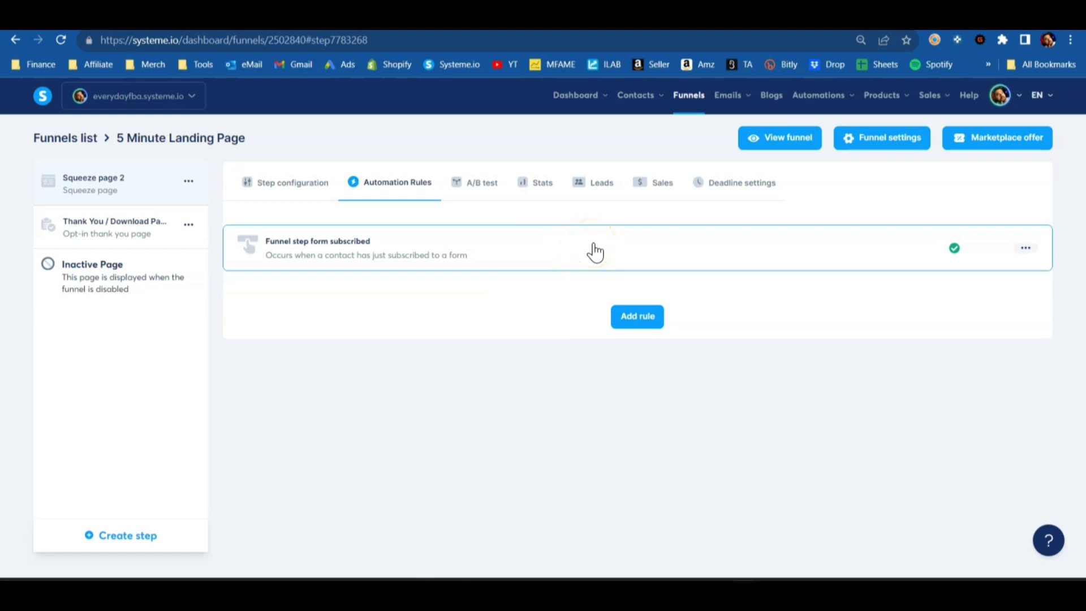
key(ctrl+Tab)
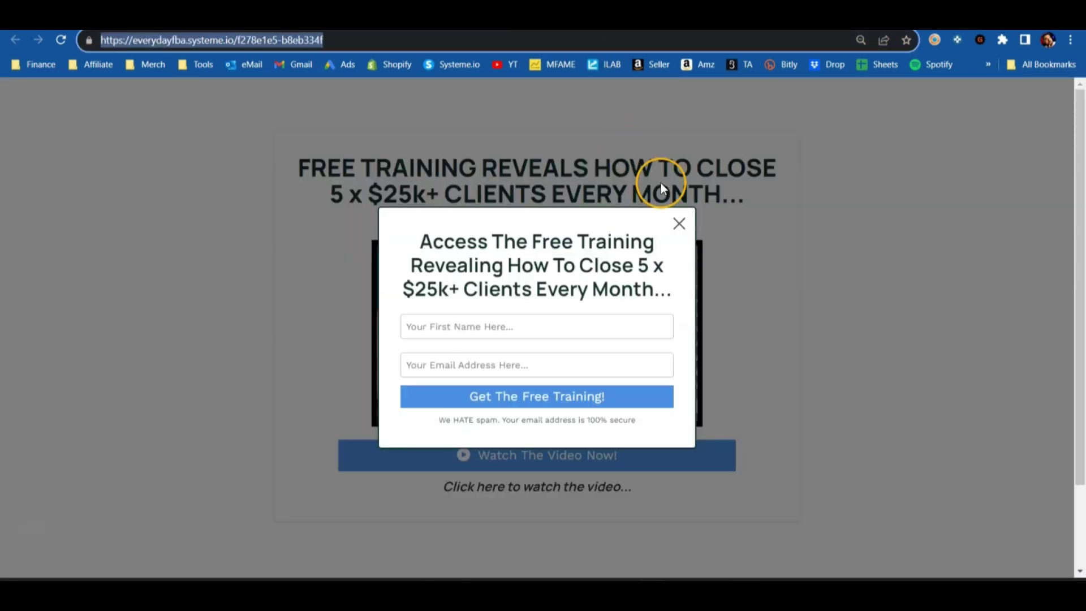
click(678, 222)
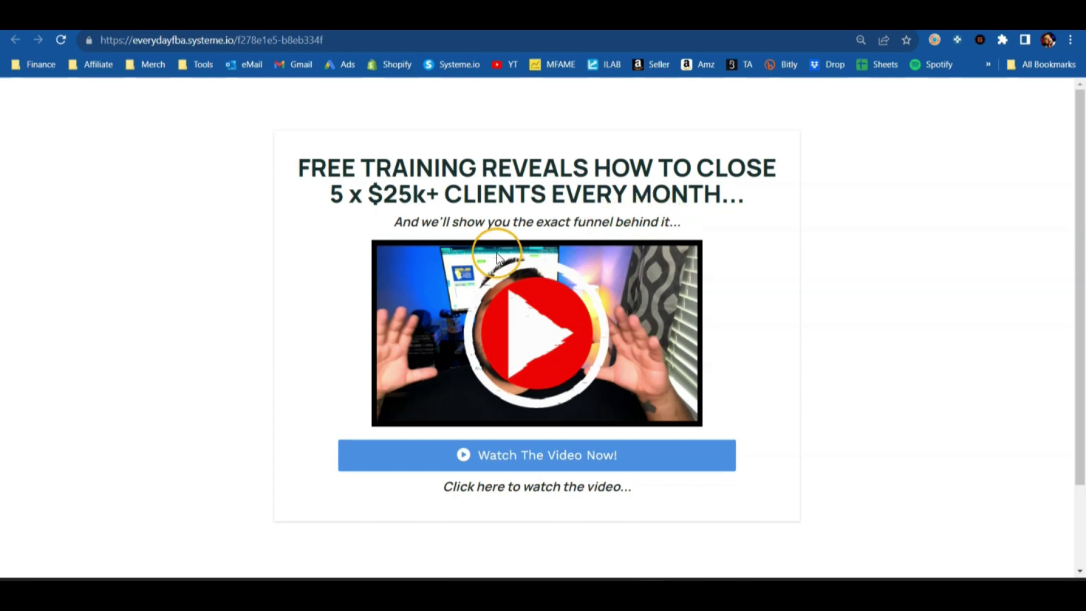
click(396, 455)
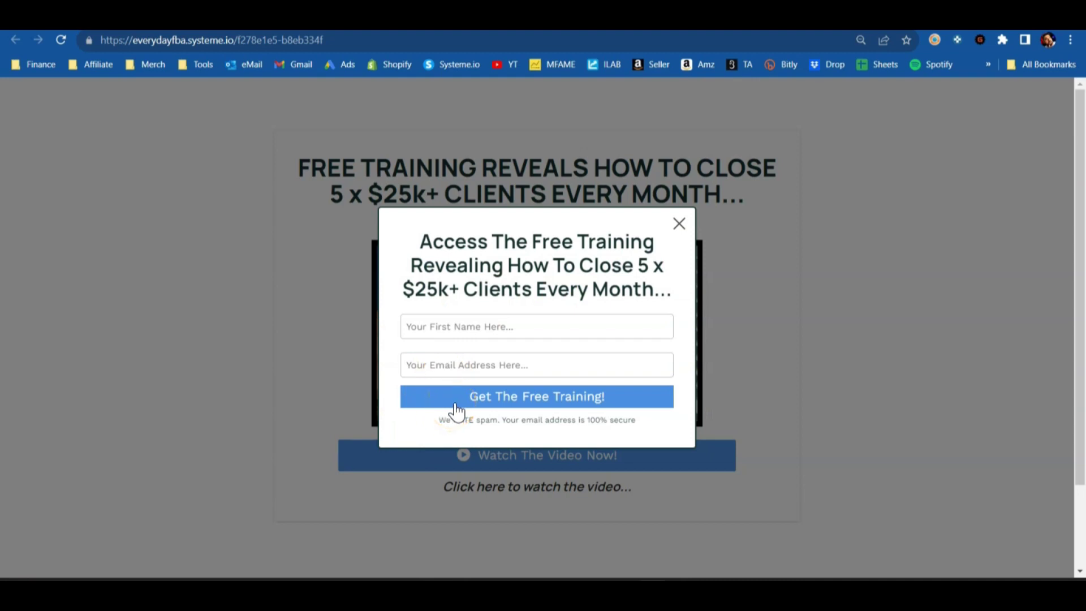
click(432, 325)
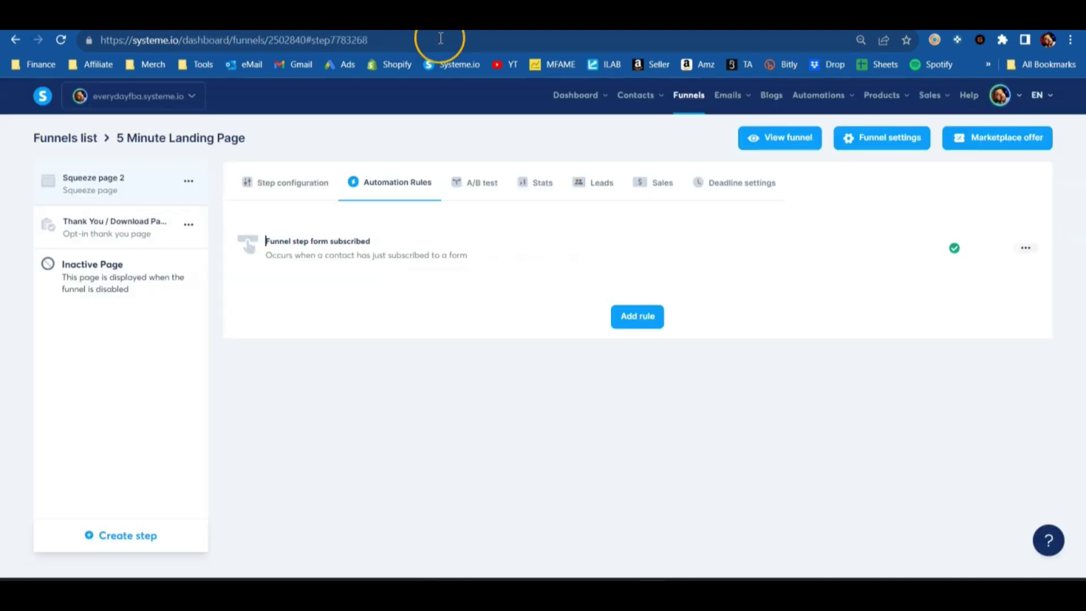
click(407, 257)
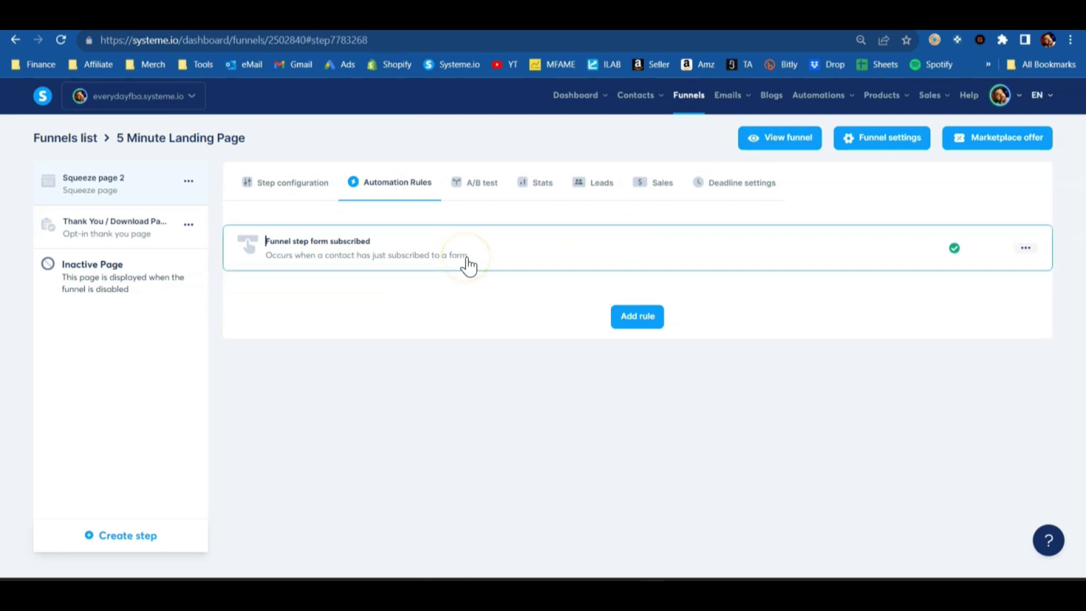
click(164, 418)
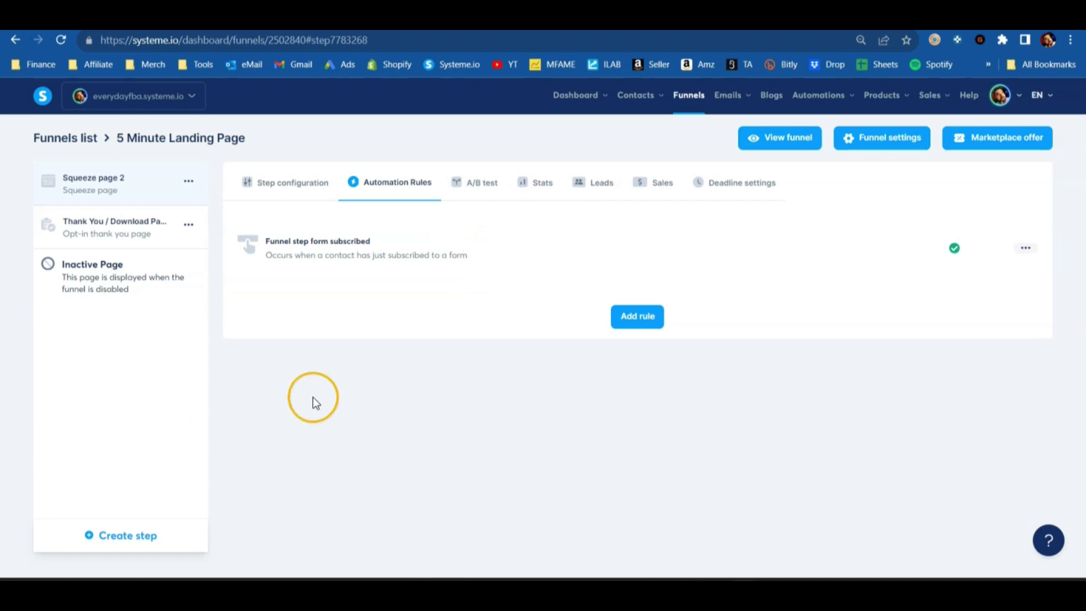
mouse_move(887, 104)
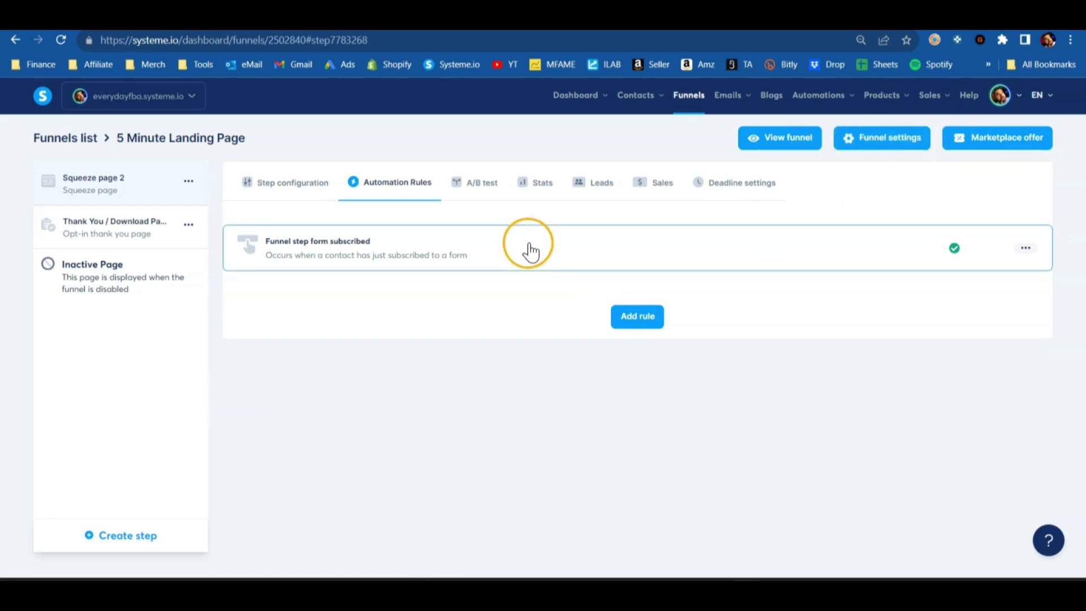
Step: Add an Enroll in course action for '$60k in 4 weeks: email marketing made easy' to the opt-in rule and save it
click(1025, 249)
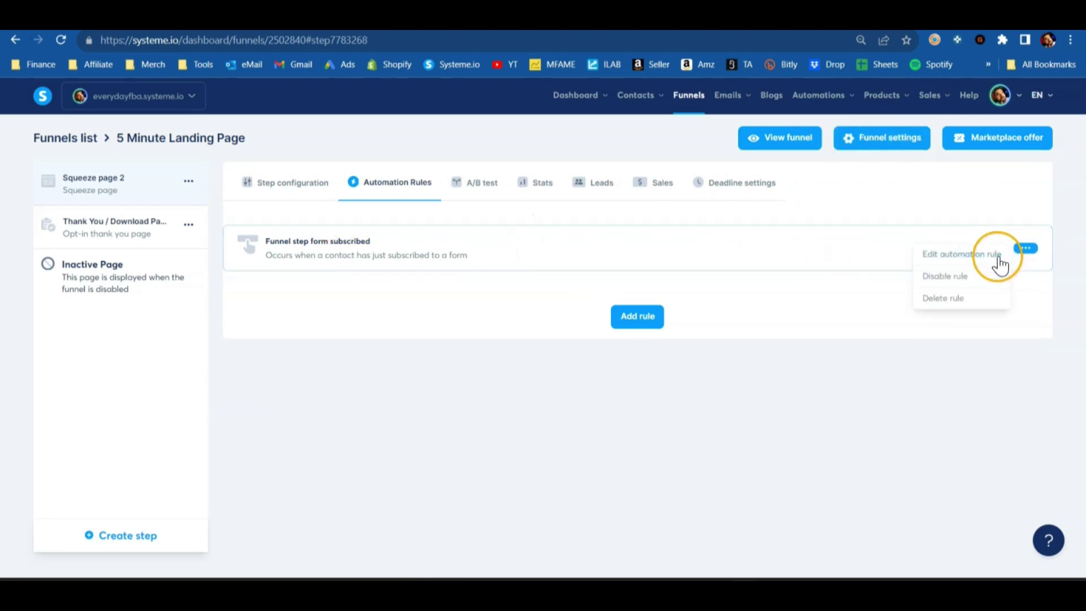
click(994, 264)
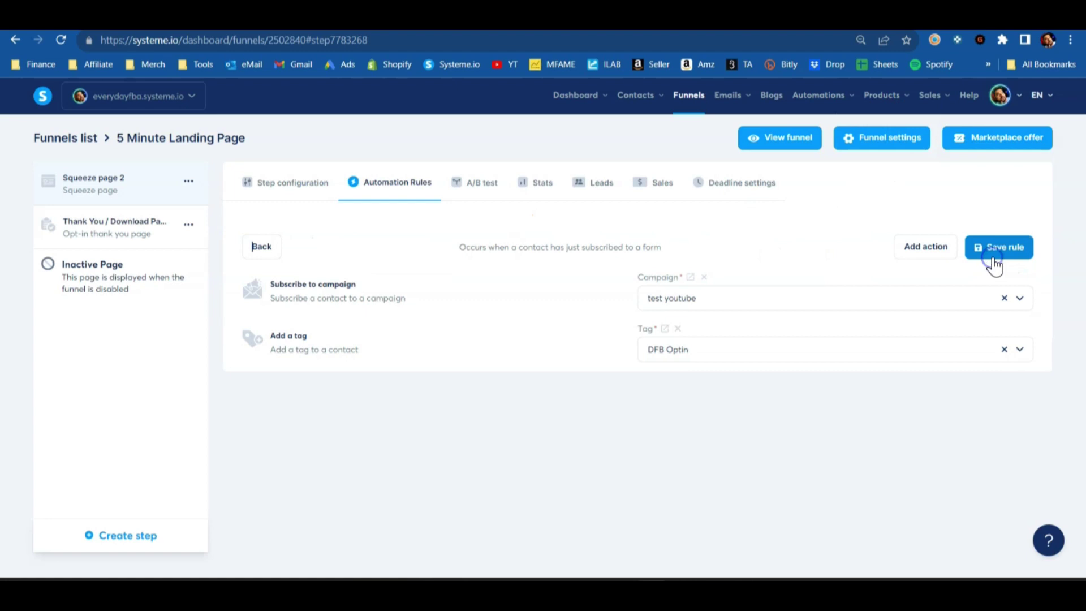
click(921, 247)
scroll(453, 367, down, 2)
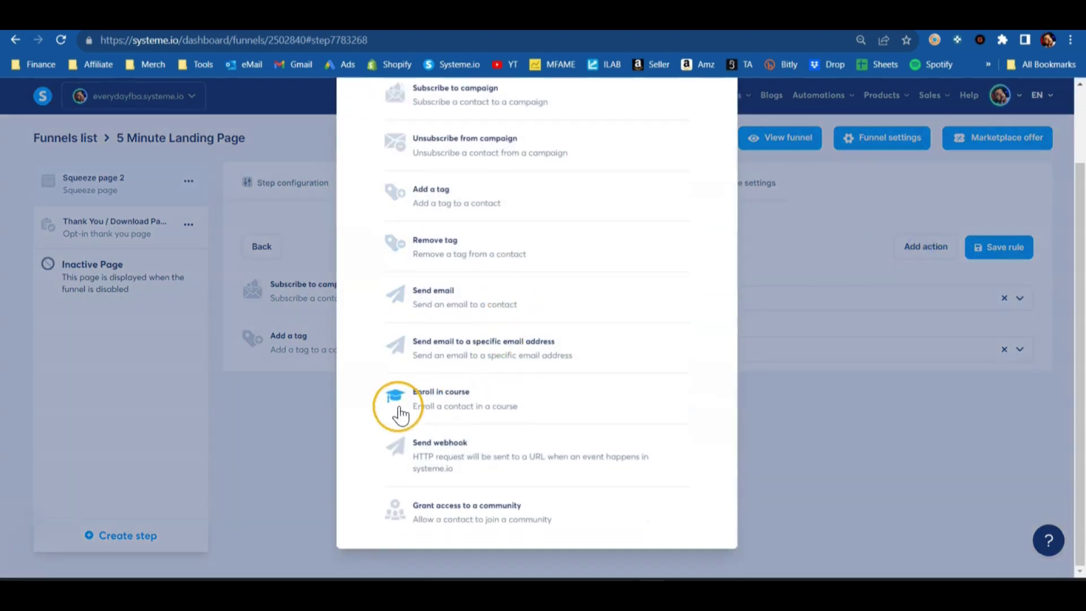
click(439, 403)
click(756, 399)
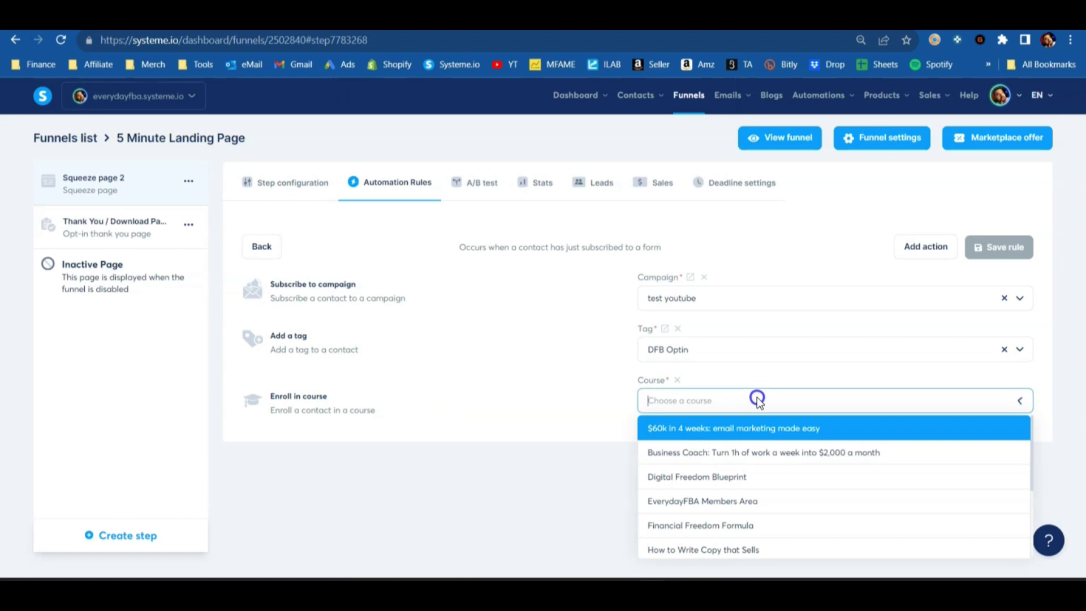
click(727, 428)
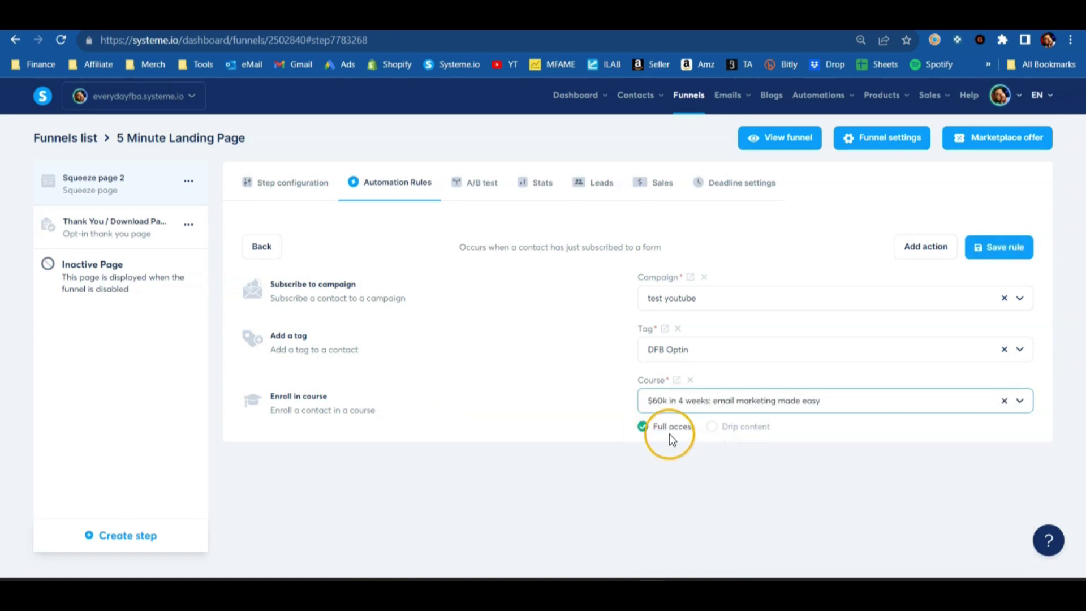
click(1000, 248)
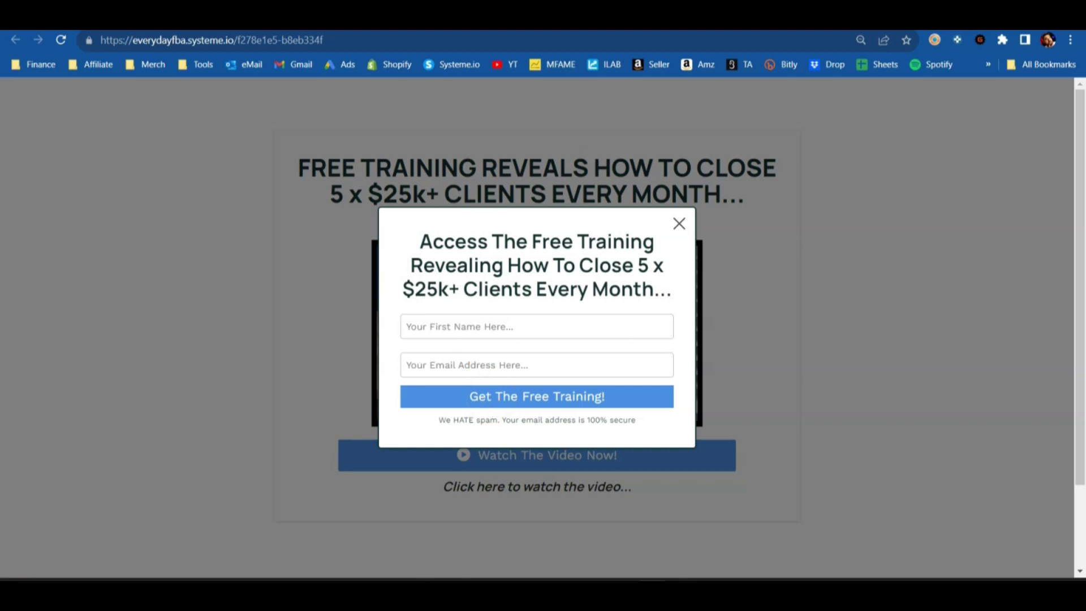
Step: Return to the live 'Free Training Reveals How To Close 5 x $25k+ Clients' squeeze page
click(503, 14)
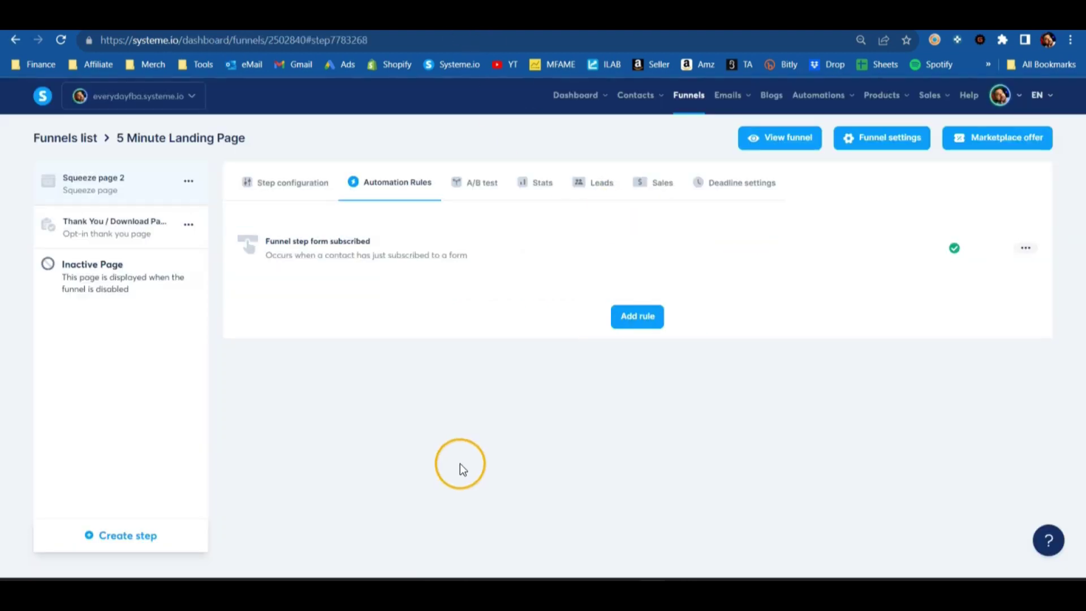
key(ctrl+Tab)
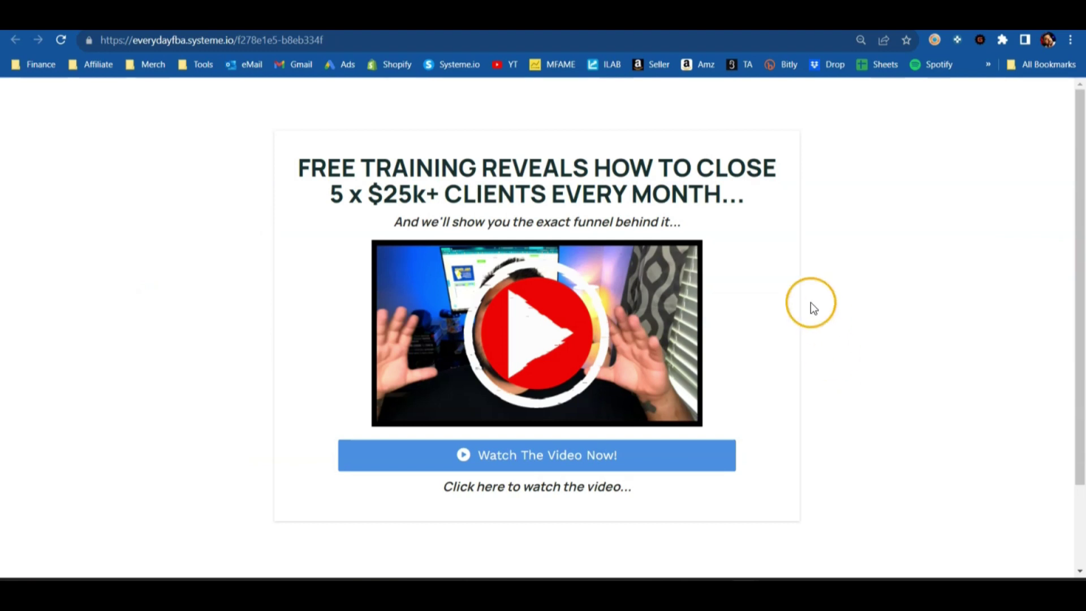
click(729, 15)
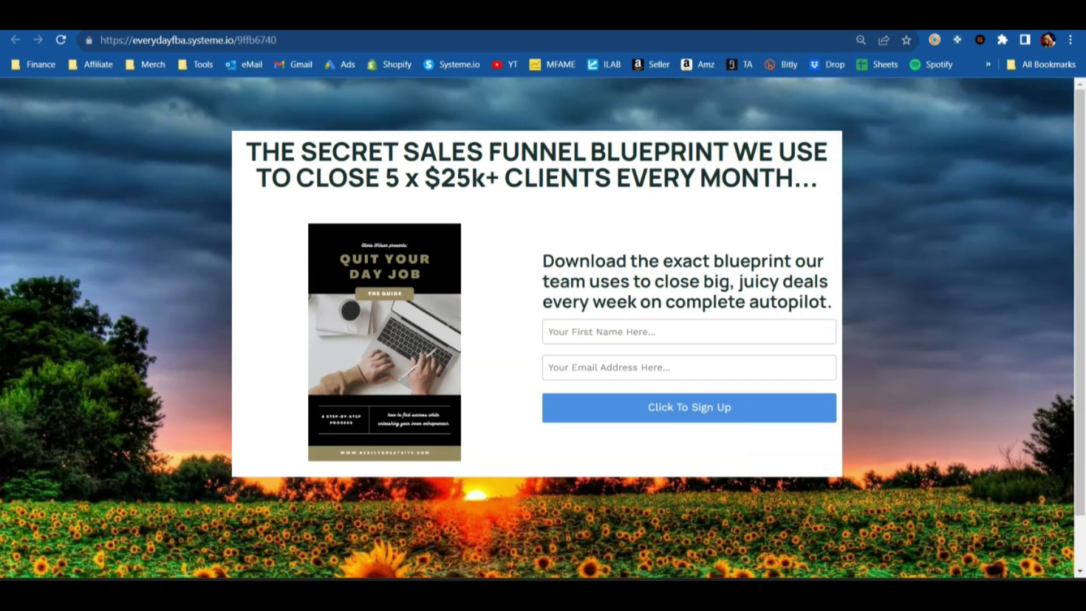
key(ctrl+Tab)
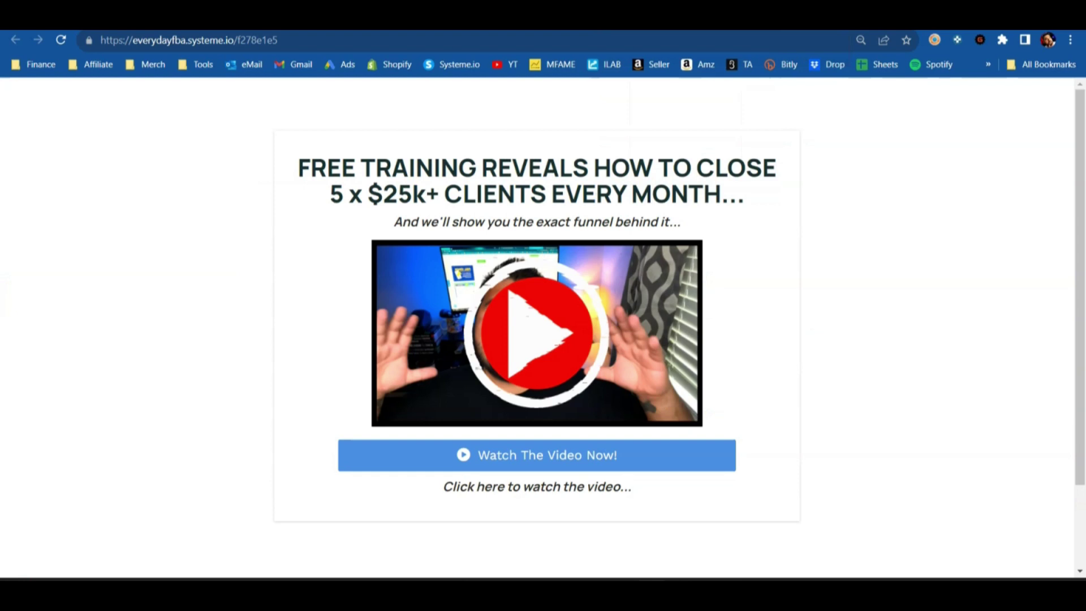
key(ctrl+Tab)
key(ctrl+Tab)
key(ctrl+Tab)
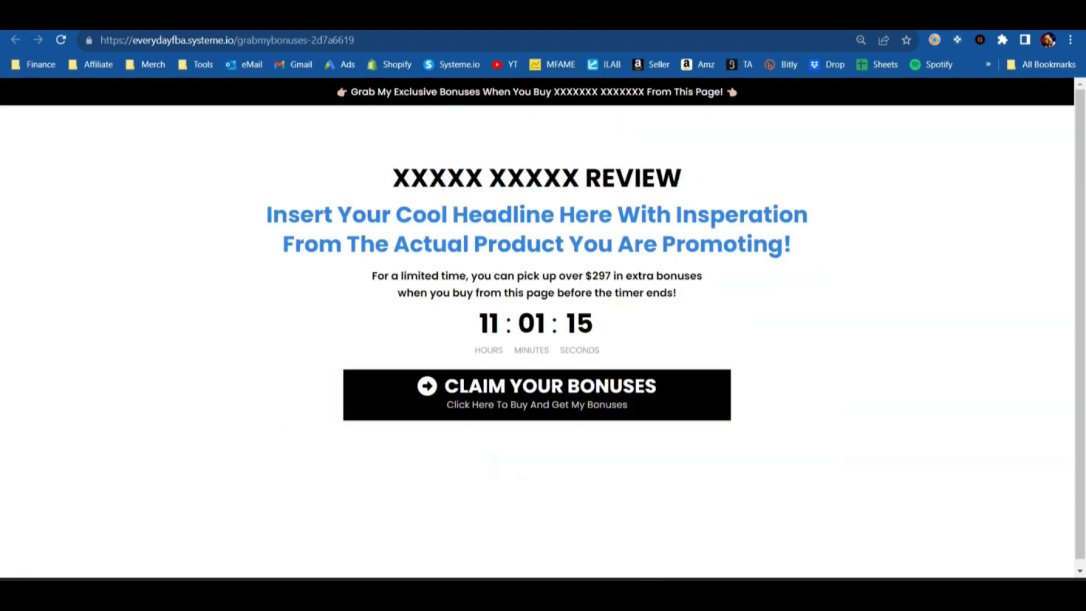
key(ctrl+Tab)
key(ctrl+Tab)
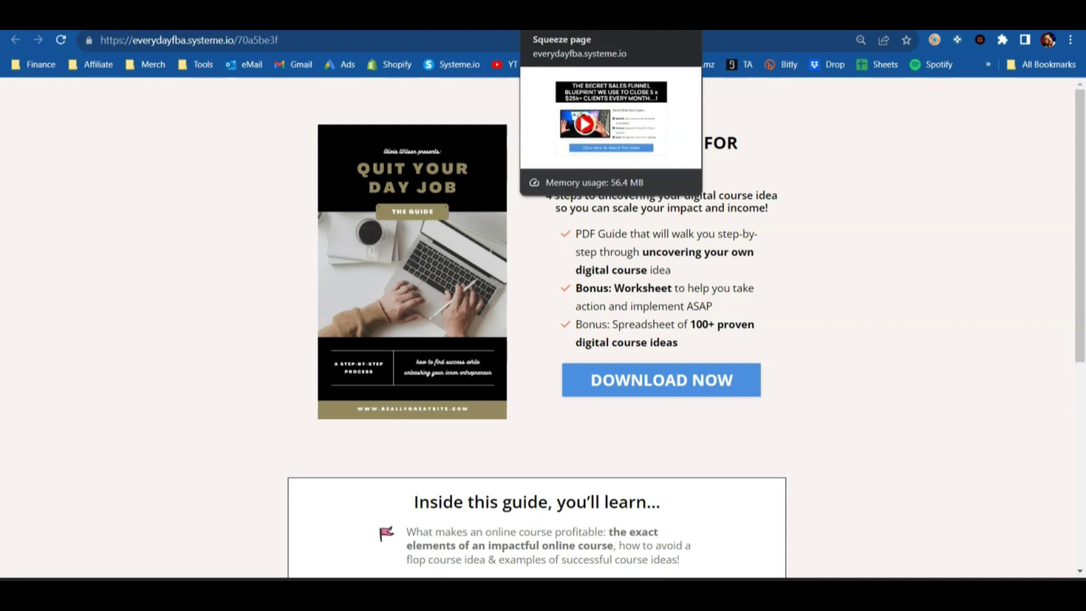
click(566, 17)
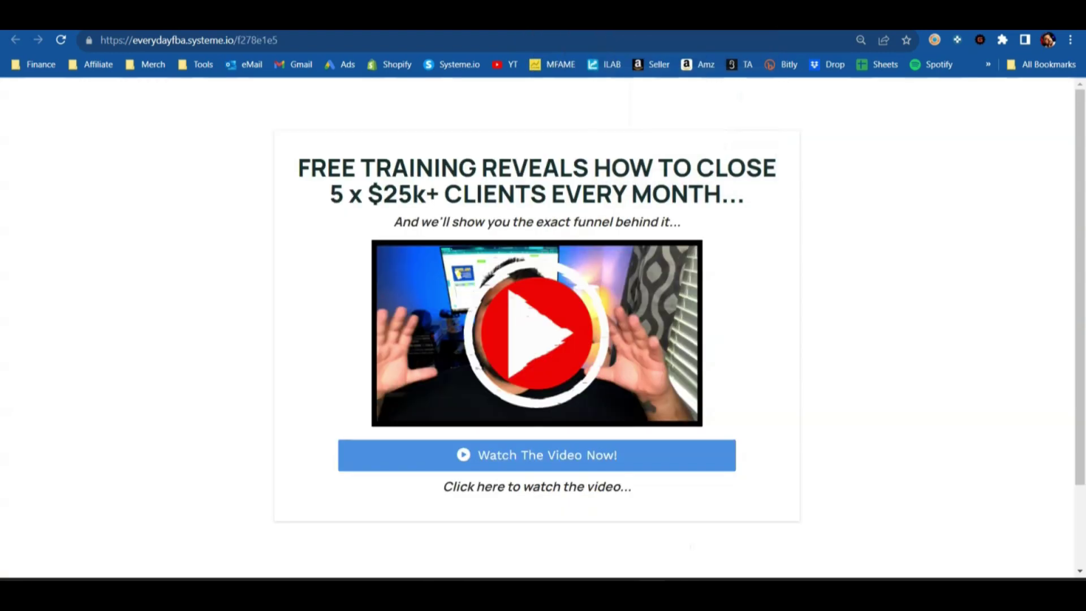